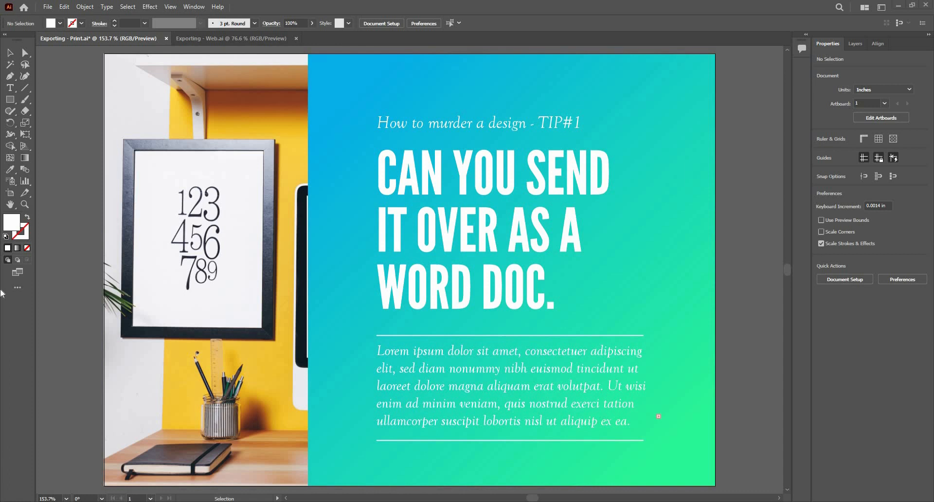
# Step: Try converting the document's color mode from RGB to CMYK, and undo the conversion
pyautogui.click(48, 6)
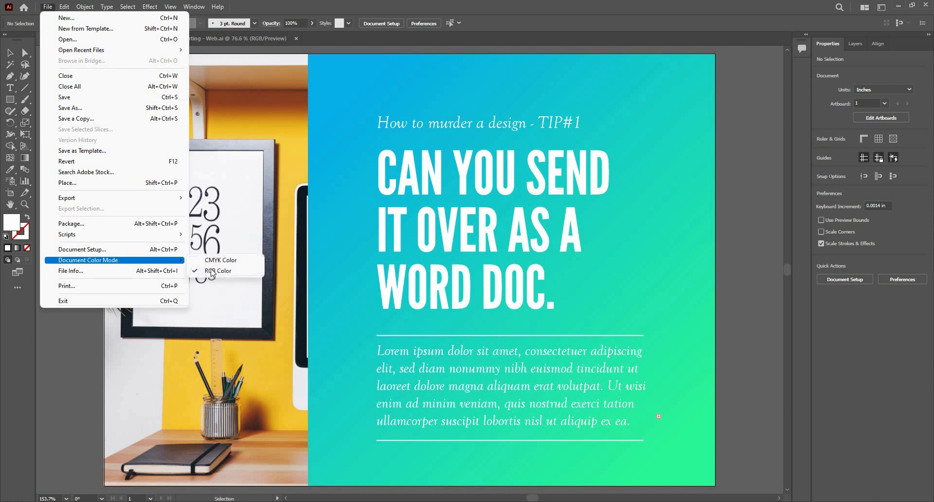
pyautogui.click(257, 197)
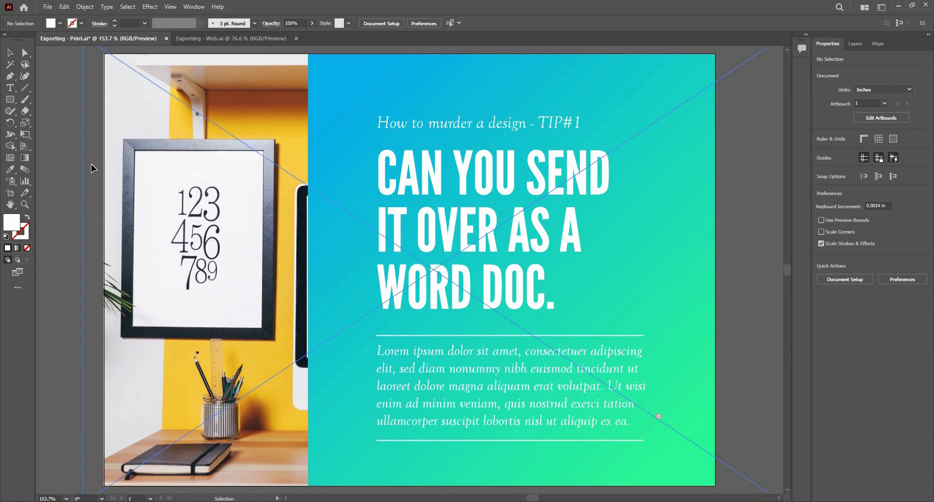
pyautogui.hotkey('ctrl', ';')
pyautogui.click(49, 7)
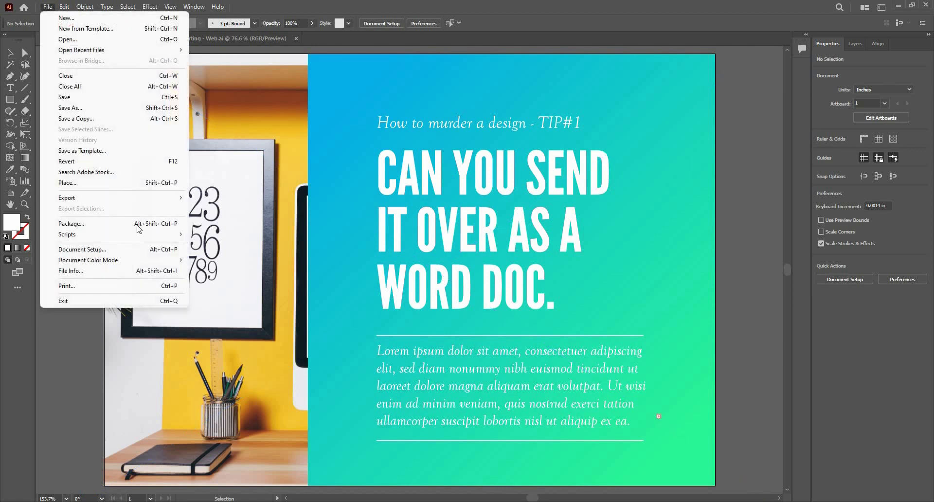
pyautogui.moveTo(182, 261)
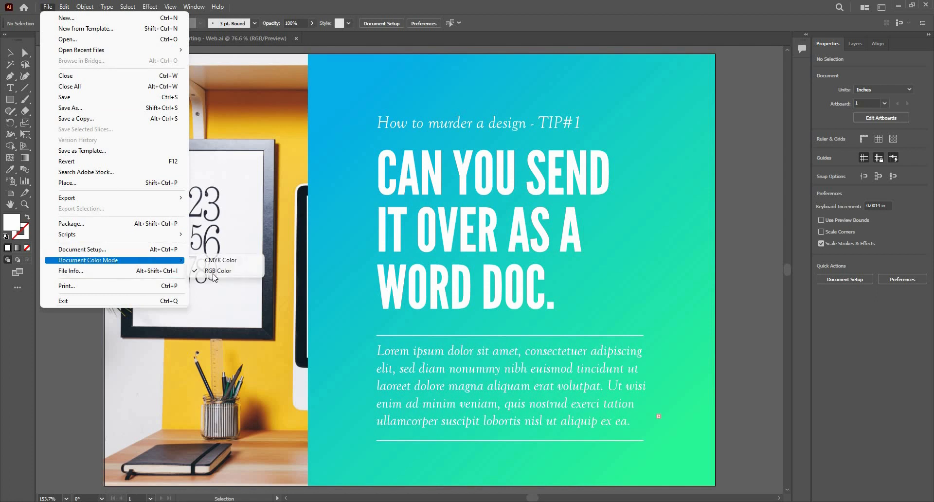
pyautogui.click(219, 261)
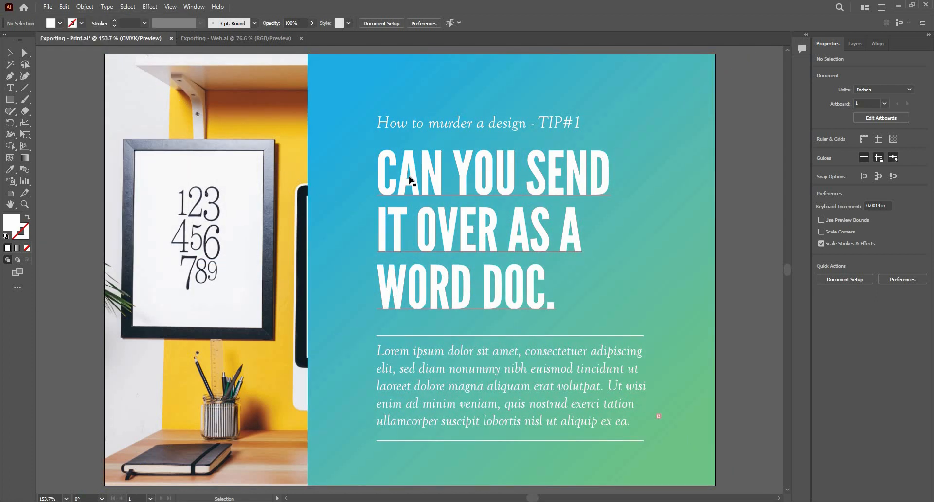
pyautogui.hotkey('ctrl', 'z')
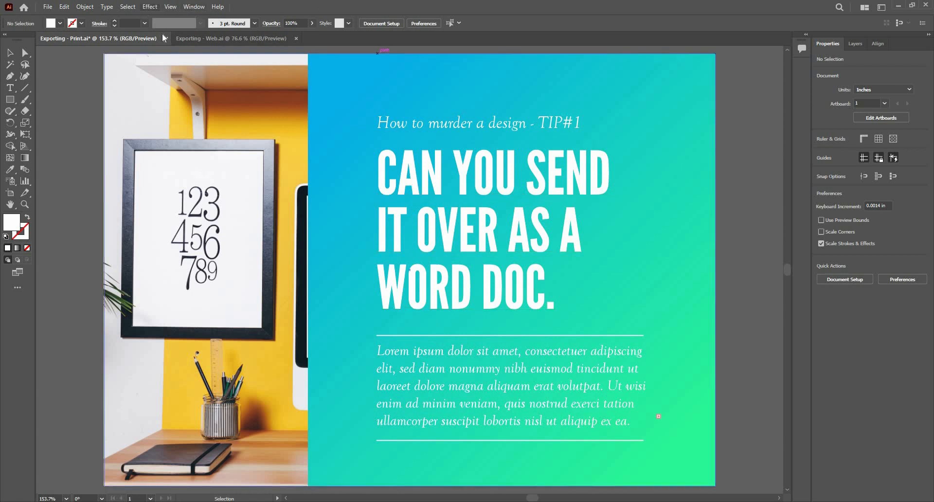
# Step: Set the document's raster effects resolution to High (300 ppi)
pyautogui.click(150, 7)
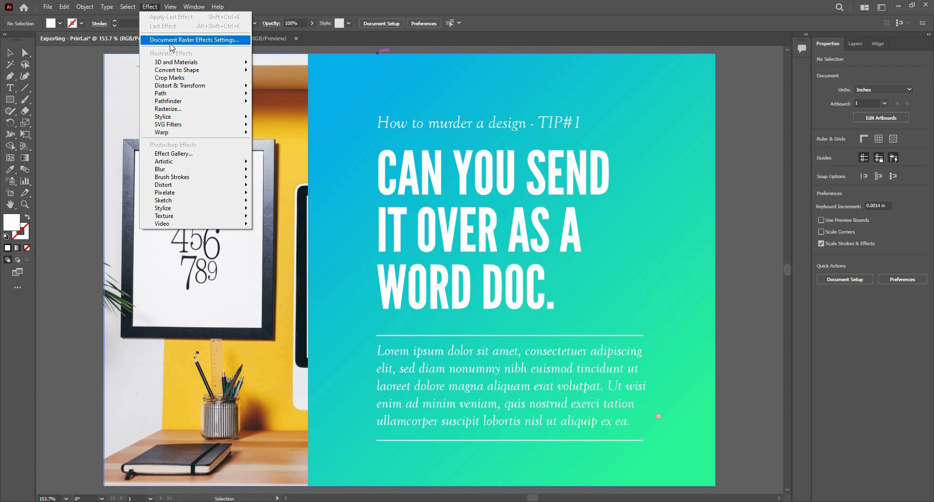
pyautogui.click(171, 41)
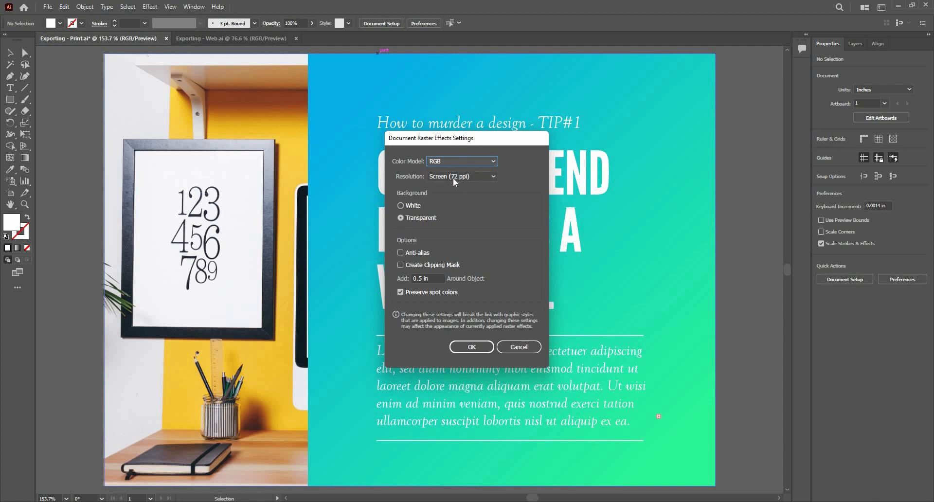
pyautogui.click(454, 177)
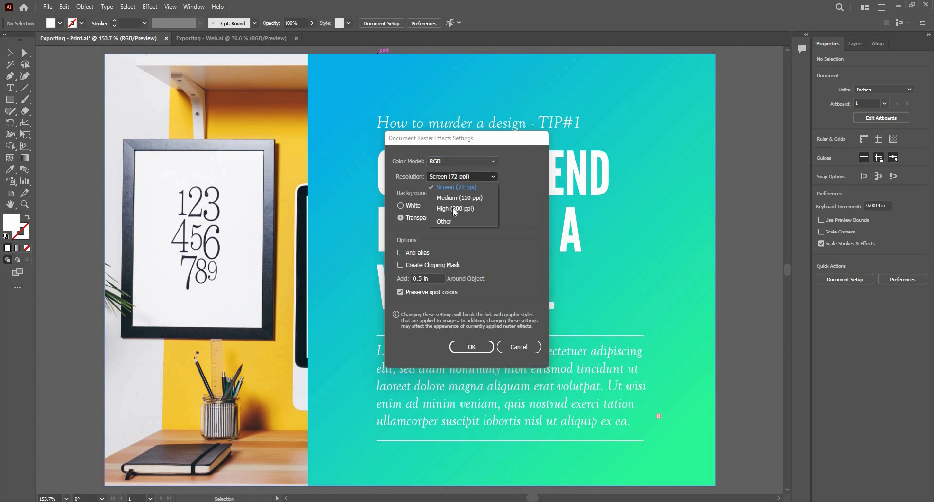
pyautogui.click(452, 209)
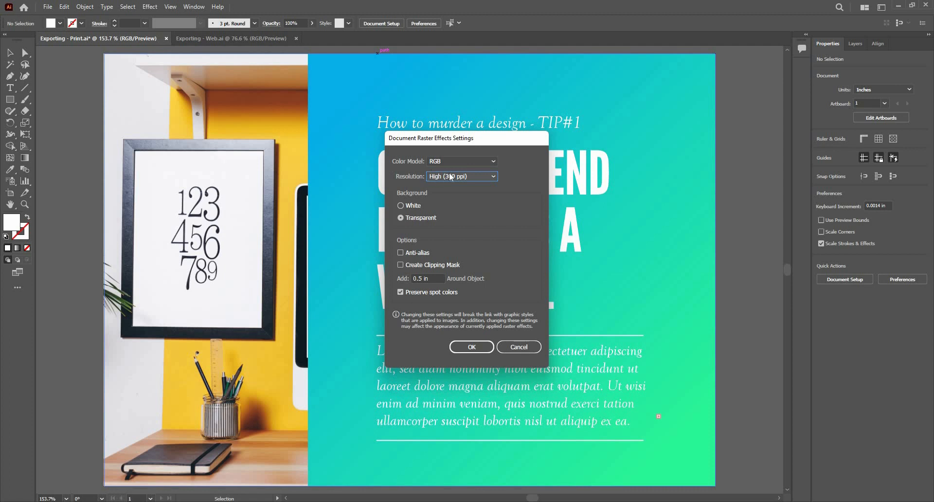
pyautogui.click(472, 347)
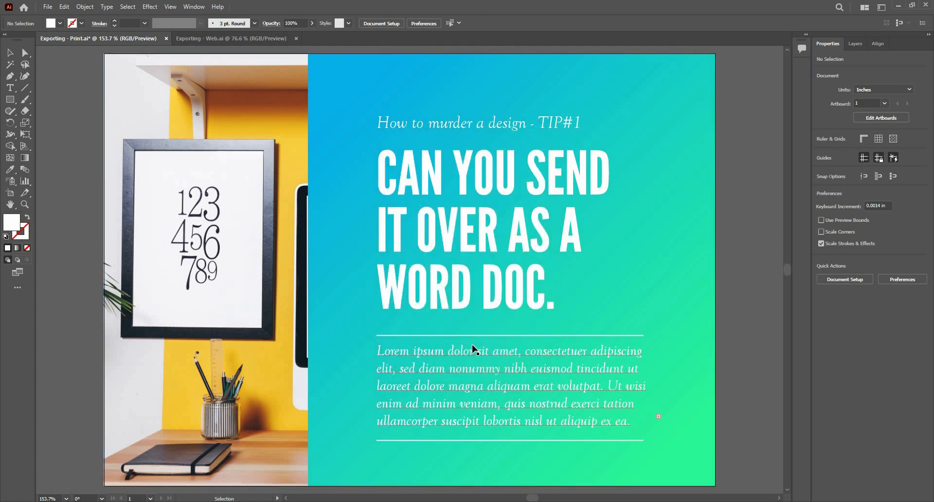
# Step: Start saving the print design as an Adobe PDF named Exporting - Print on the Desktop
pyautogui.click(48, 7)
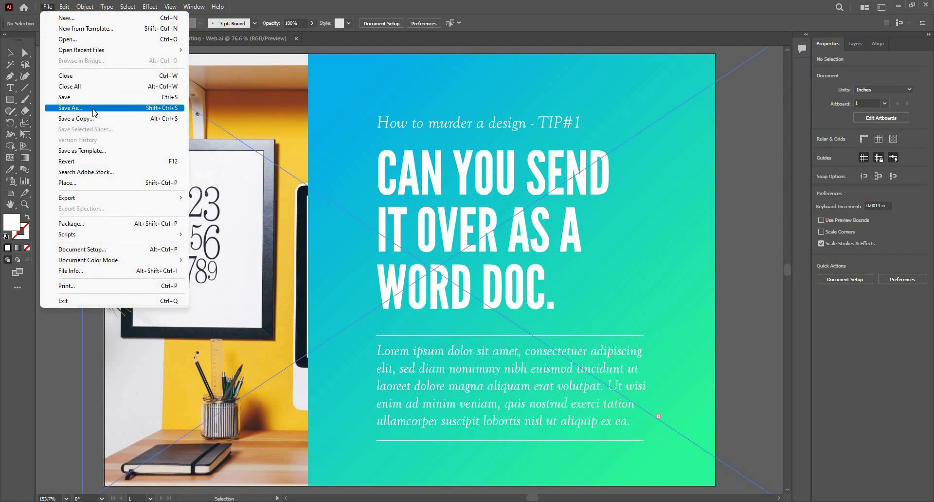
pyautogui.click(92, 108)
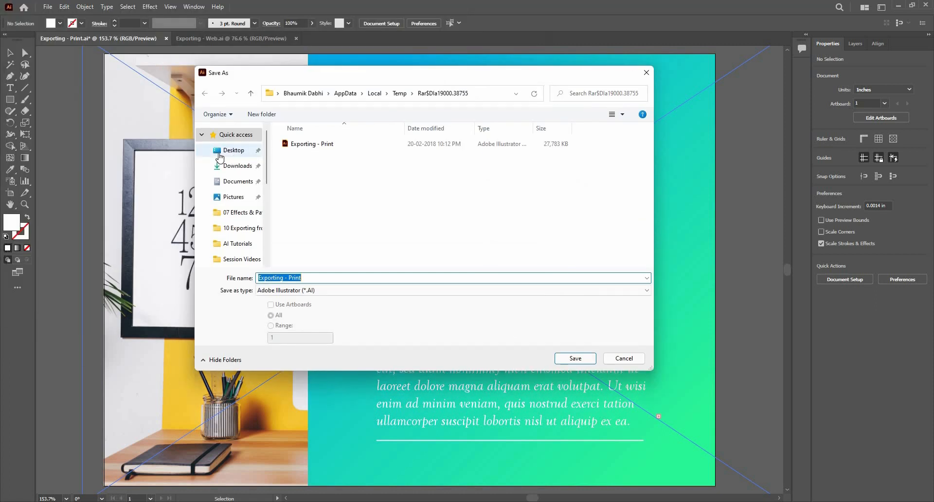
pyautogui.click(219, 155)
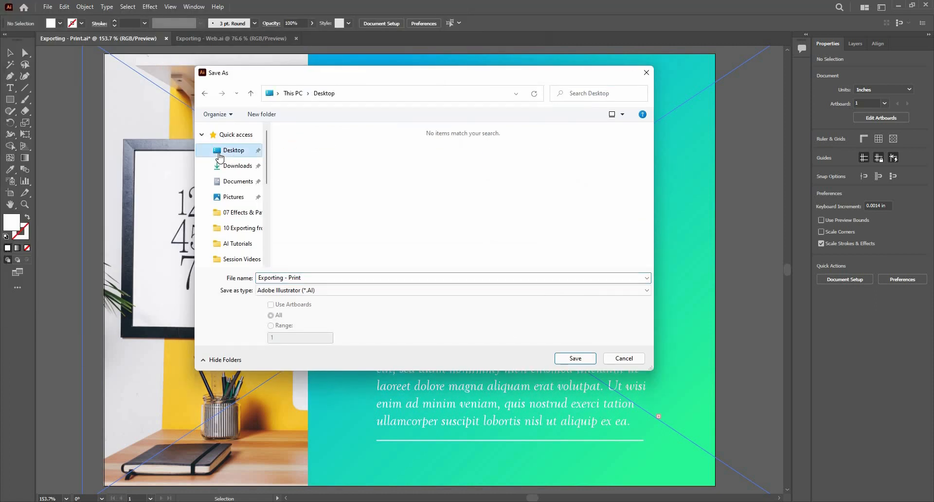
pyautogui.click(311, 290)
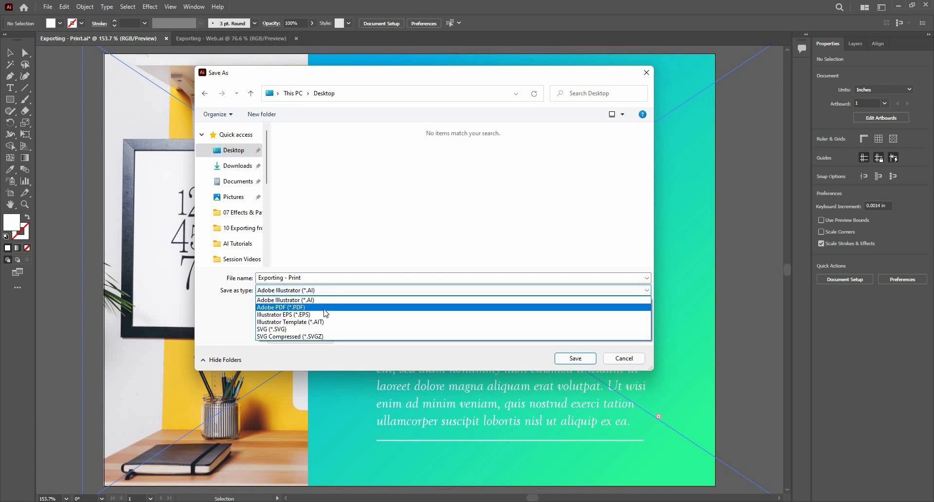
pyautogui.click(325, 308)
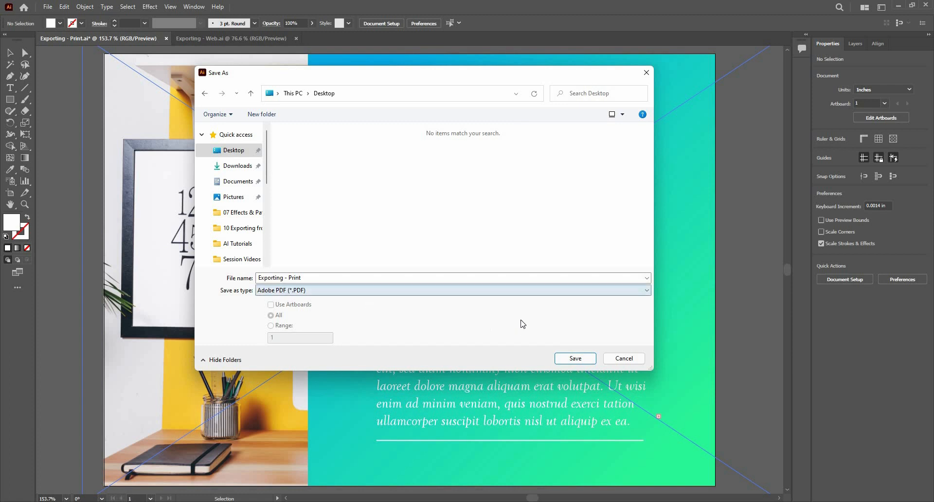
pyautogui.click(560, 358)
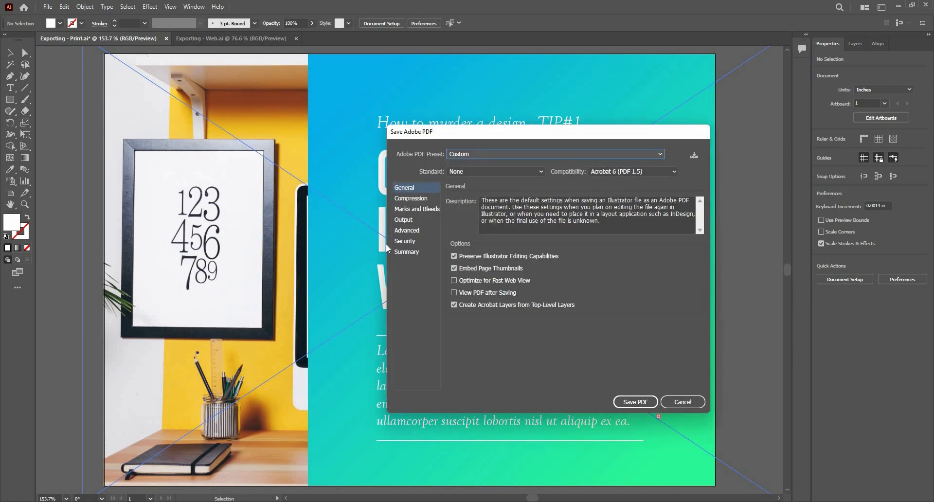
# Step: Save the PDF with the High Quality Print preset and Preserve Illustrator Editing Capabilities turned off
pyautogui.click(457, 155)
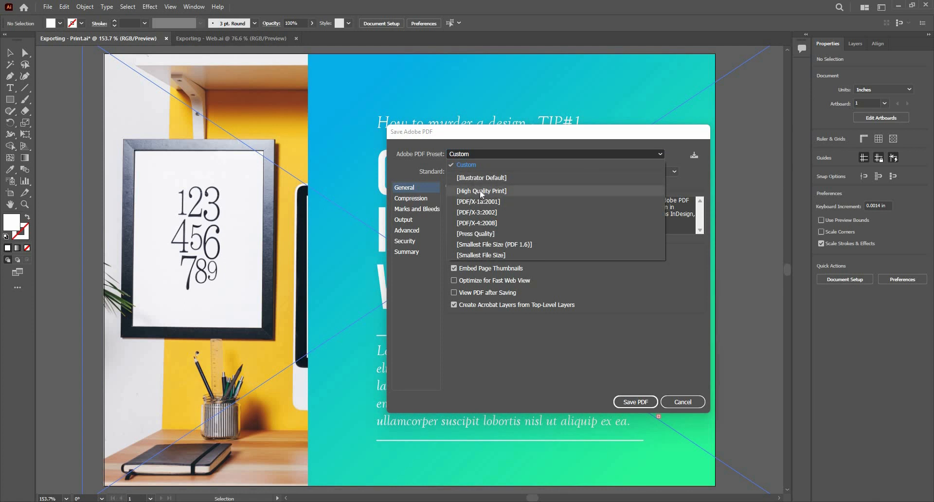
pyautogui.click(481, 191)
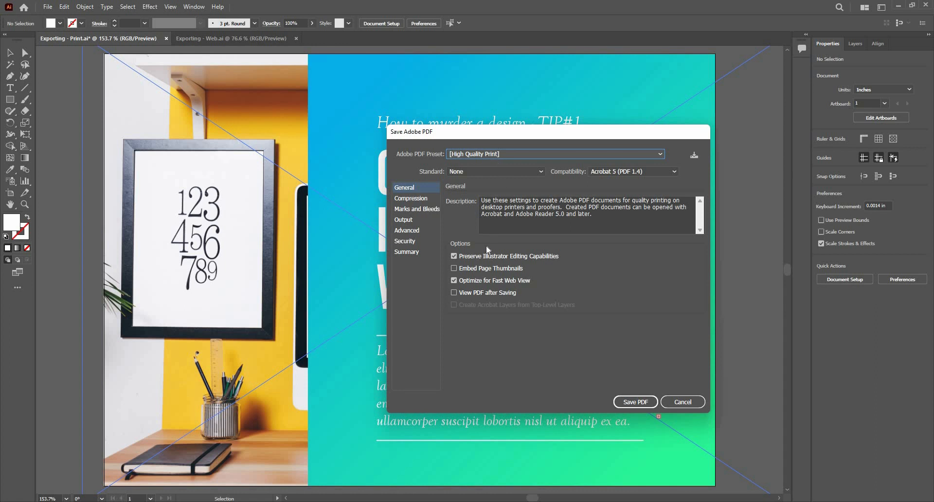
pyautogui.click(454, 257)
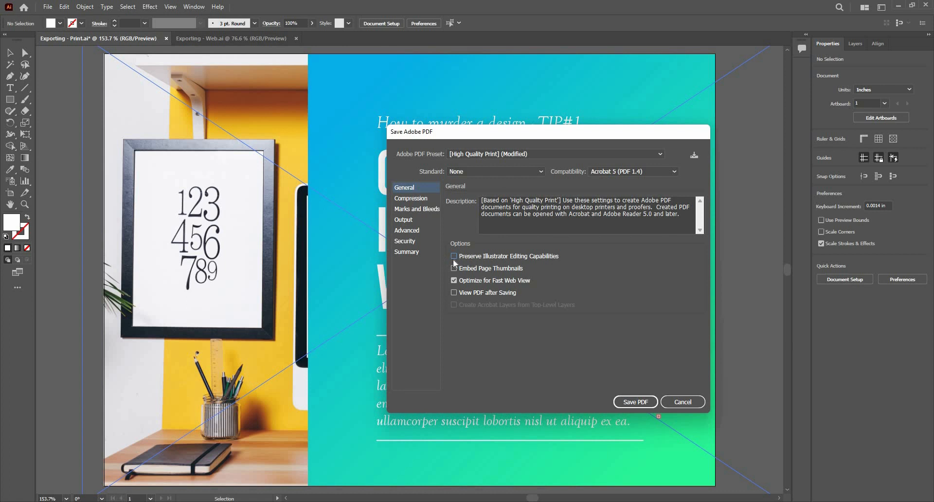
pyautogui.click(637, 403)
pyautogui.click(637, 404)
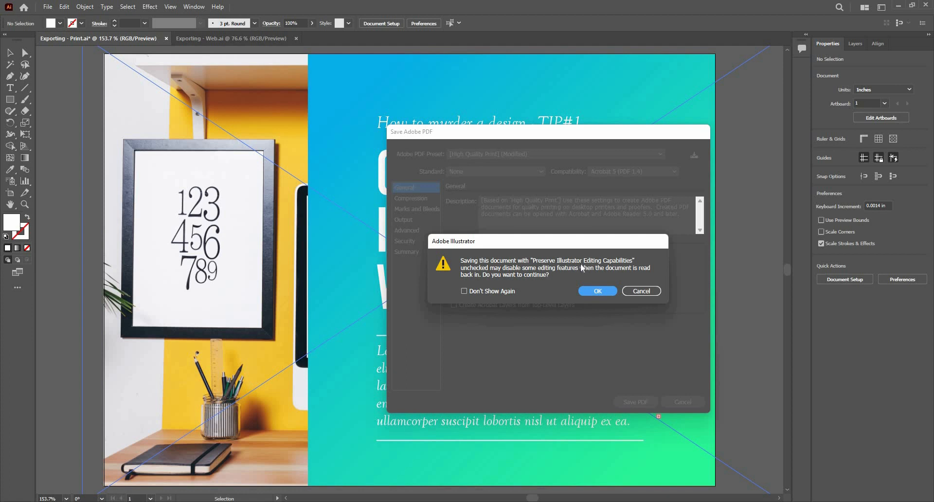
pyautogui.click(594, 290)
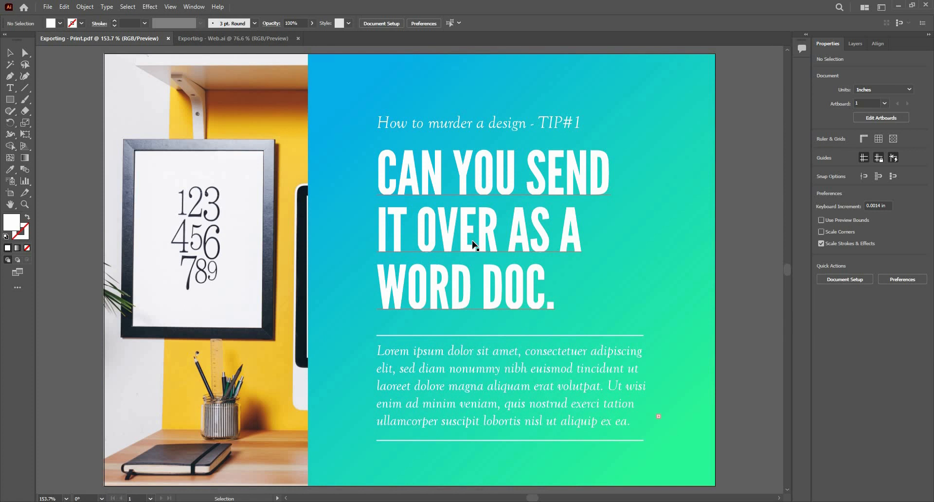
# Step: Check the Exporting - Print PDF in the Desktop folder without opening it
pyautogui.click(47, 8)
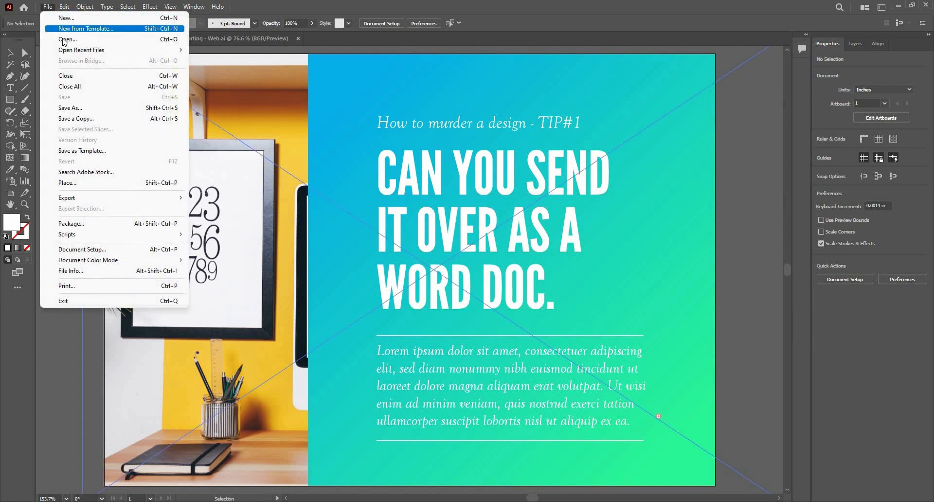
pyautogui.click(63, 39)
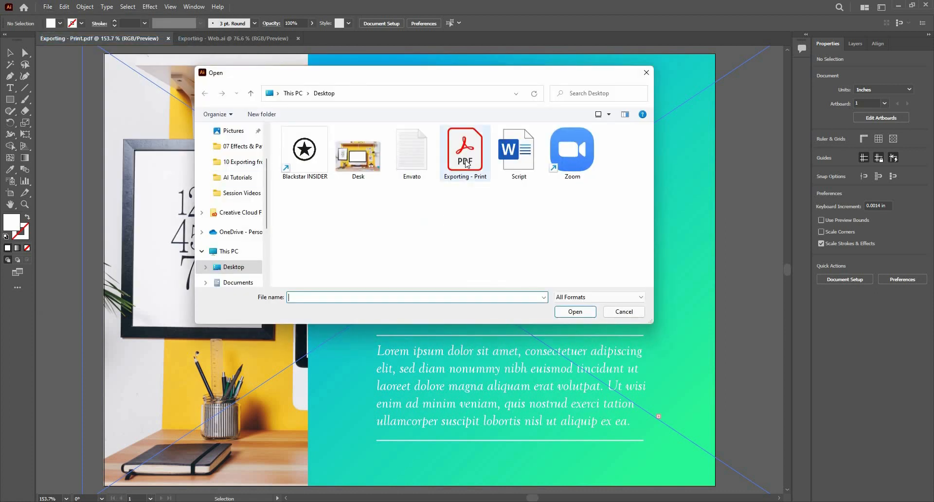
pyautogui.click(466, 173)
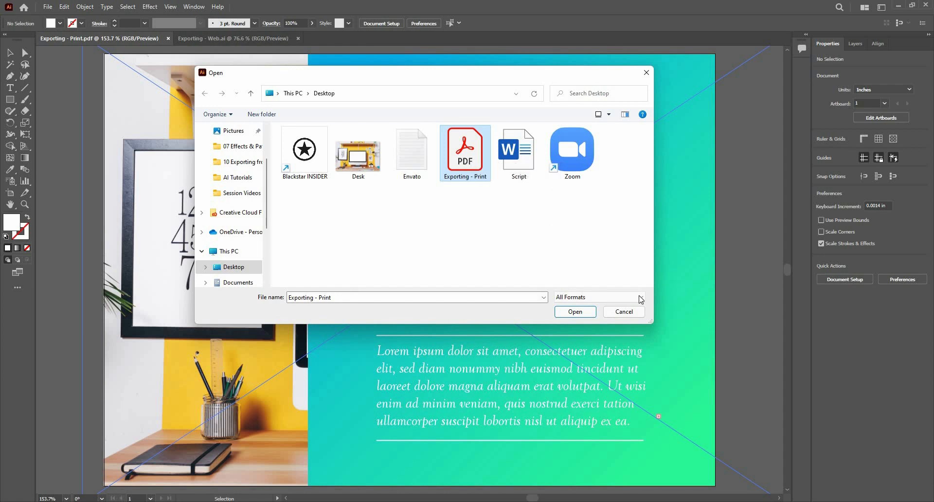
pyautogui.press('Escape')
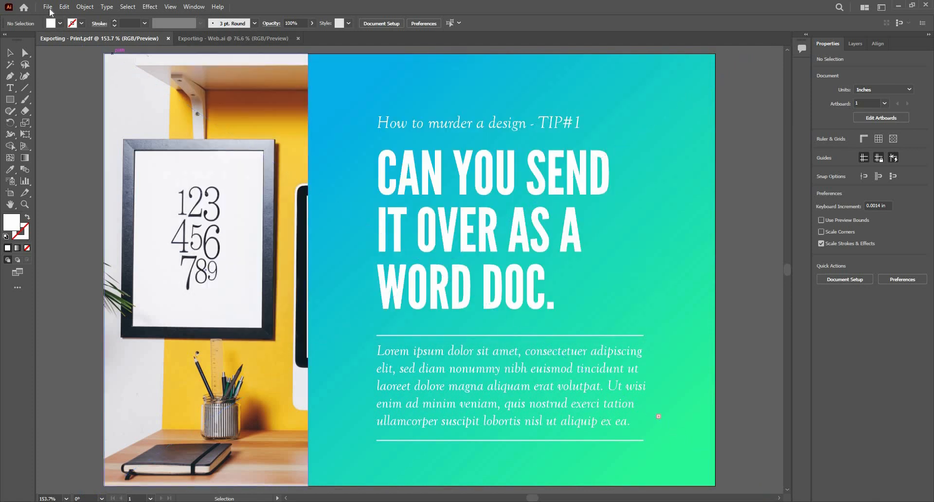
# Step: Start saving another Adobe PDF version on the Desktop, named Exporting - Print Low Res
pyautogui.click(48, 7)
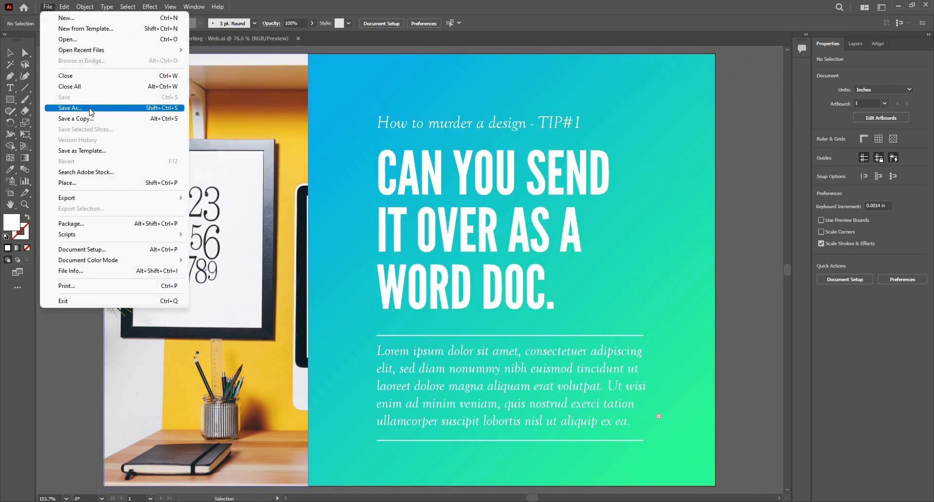
pyautogui.click(89, 108)
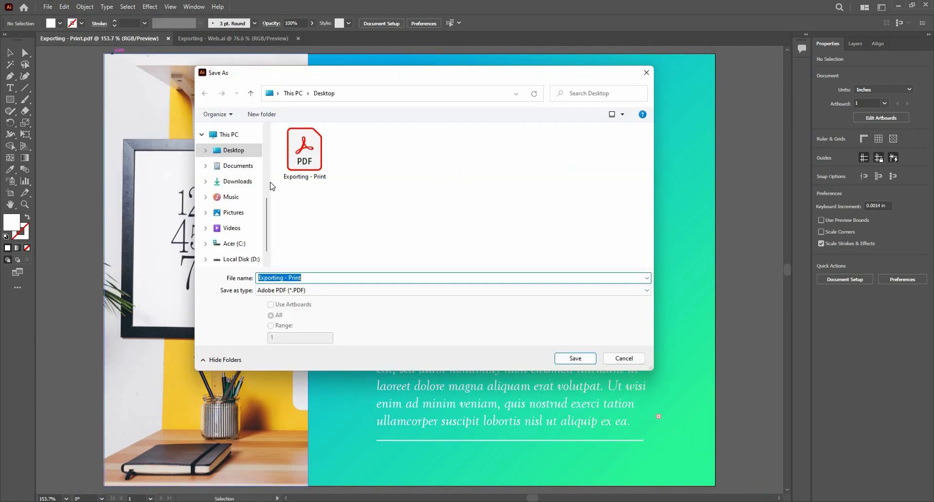
pyautogui.click(339, 277)
pyautogui.write('Loe')
pyautogui.press('BackSpace')
pyautogui.write('w Res')
pyautogui.click(572, 360)
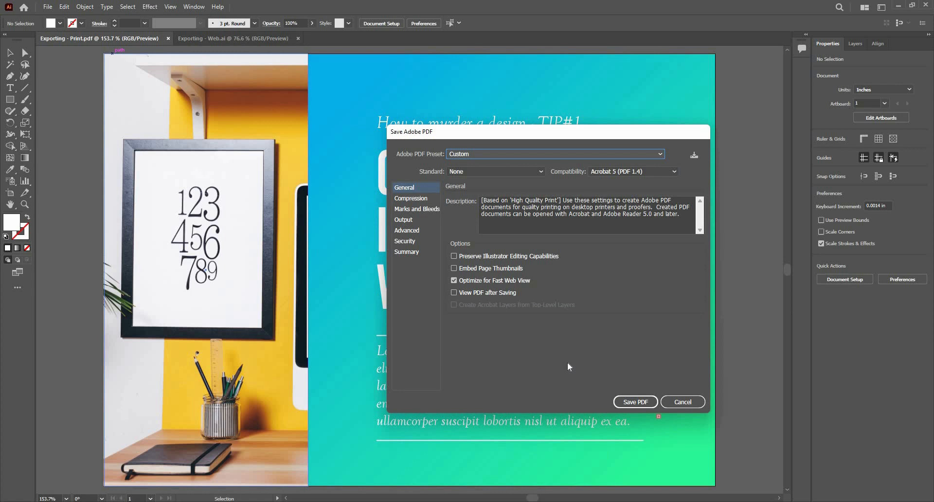
# Step: Save the low-resolution PDF with the Smallest File Size preset, leaving Preserve Illustrator Editing Capabilities off
pyautogui.click(460, 155)
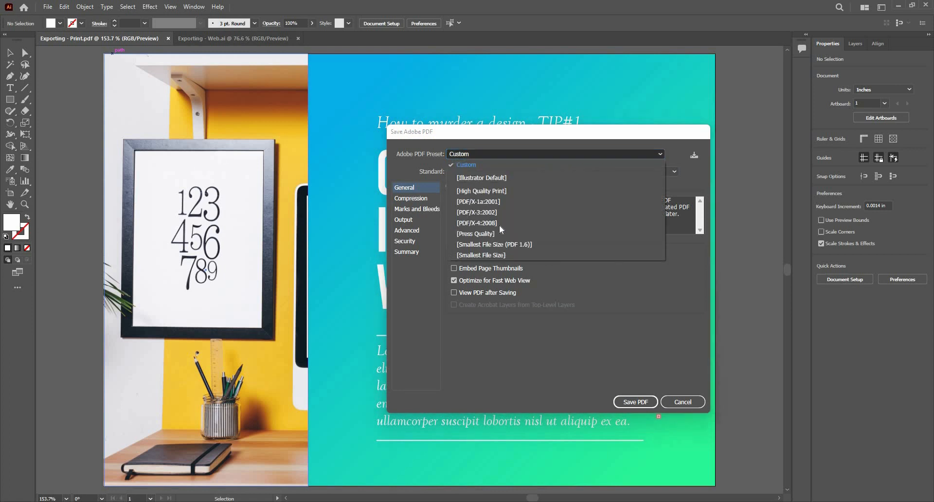
pyautogui.click(521, 256)
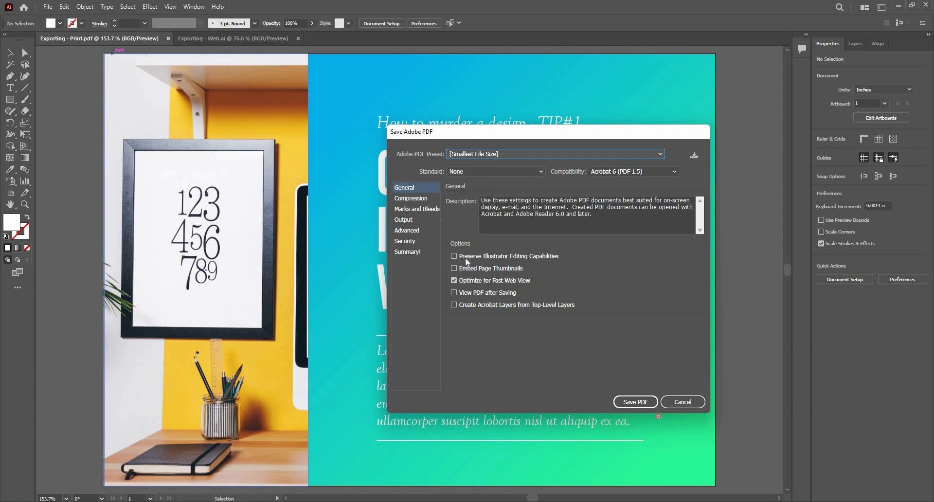
pyautogui.click(644, 404)
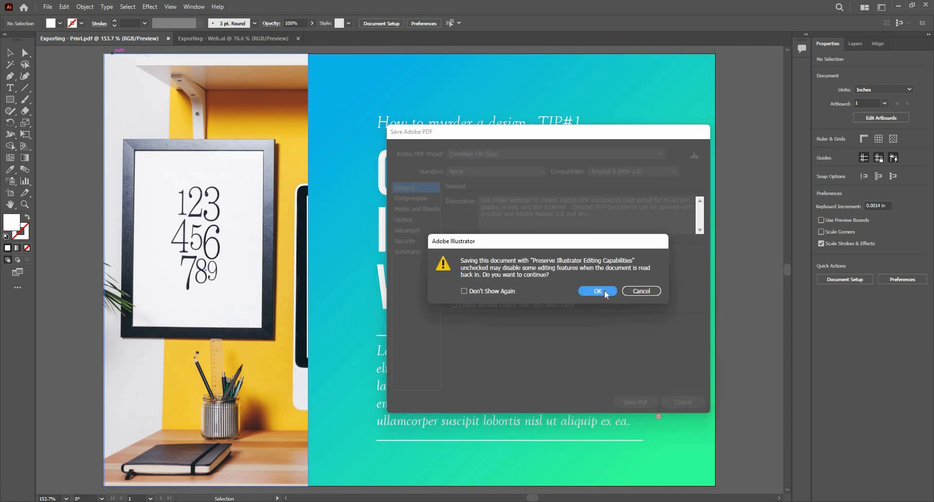
pyautogui.click(598, 291)
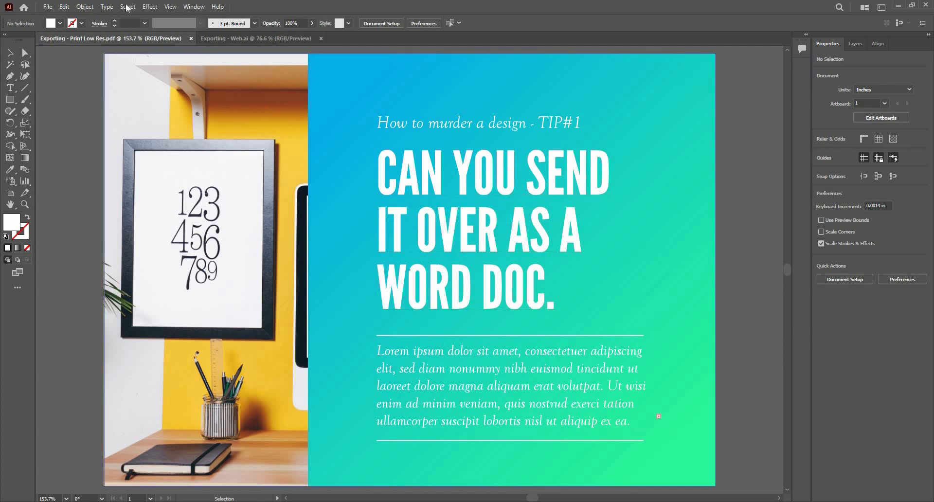
# Step: Check the exported print PDFs listed in the Desktop folder without opening any file
pyautogui.click(51, 6)
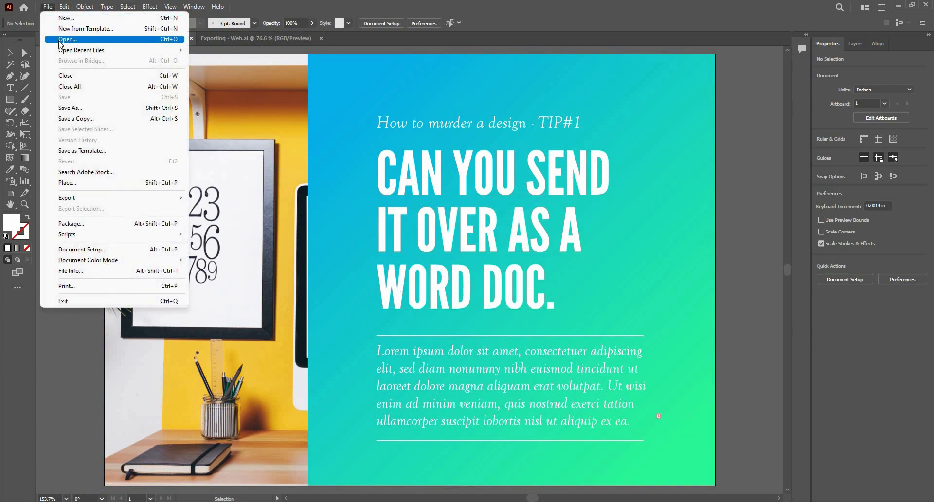
pyautogui.click(60, 33)
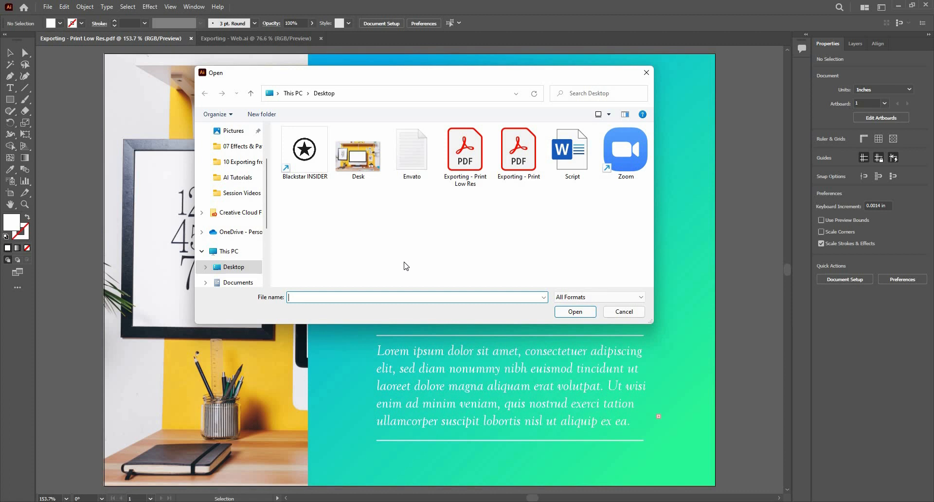
pyautogui.click(640, 312)
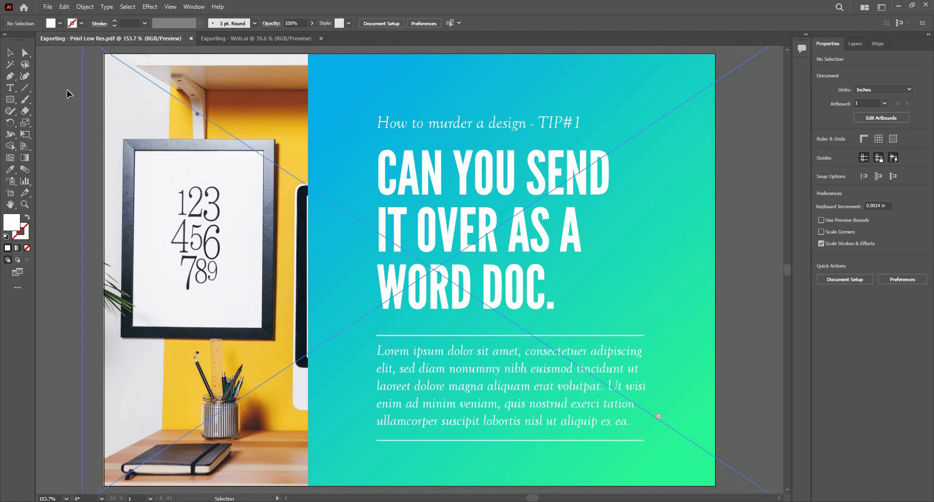
# Step: Package the document on the Desktop as Exporting - Print Low Res_Folder, copying links and fonts and creating a report
pyautogui.click(47, 6)
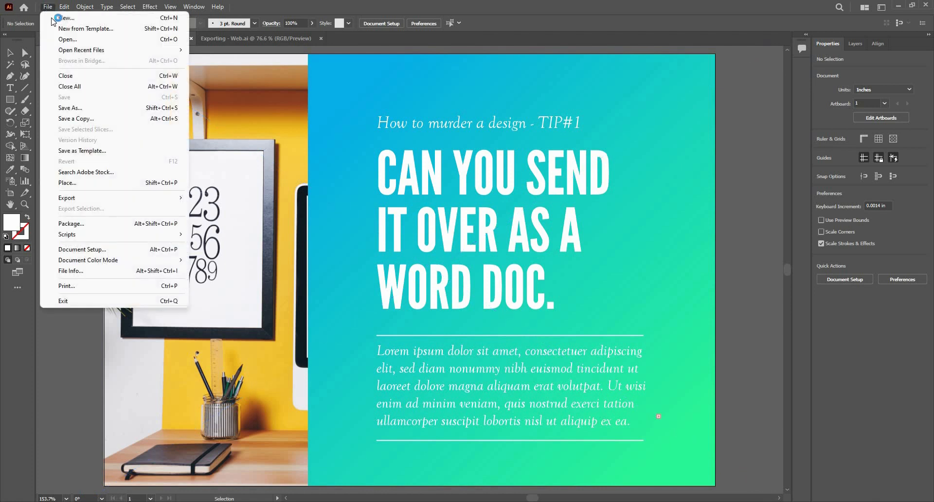
pyautogui.click(149, 227)
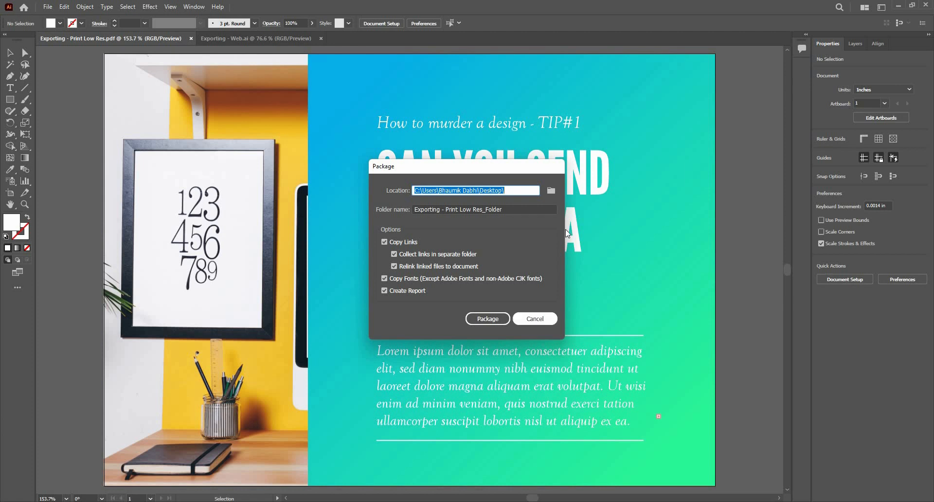
pyautogui.click(550, 191)
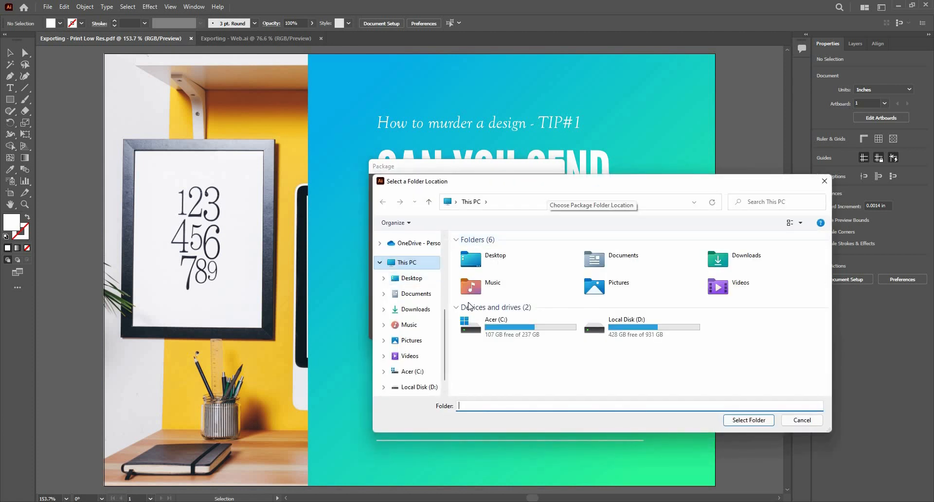
pyautogui.click(425, 281)
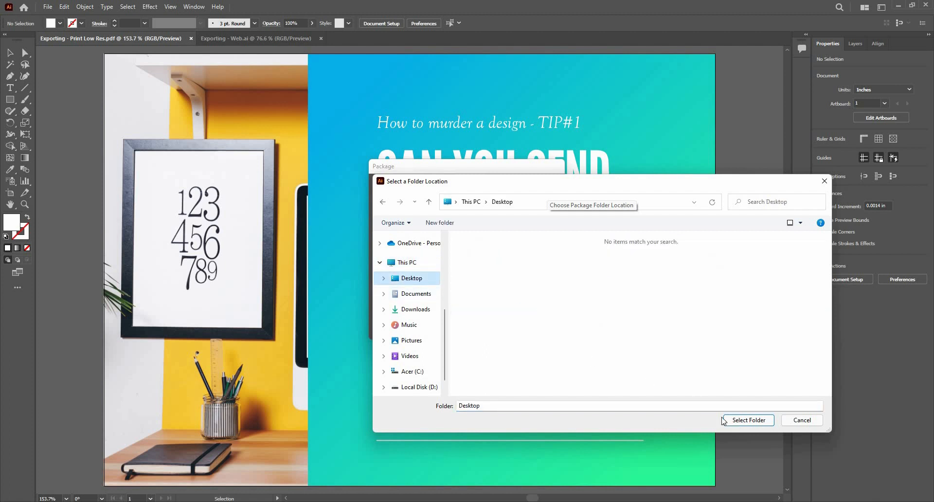
pyautogui.click(724, 420)
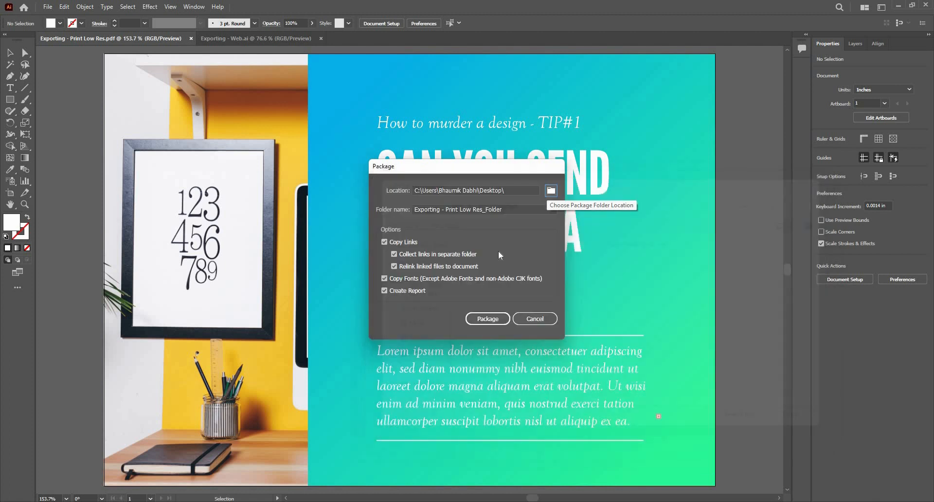
pyautogui.click(503, 318)
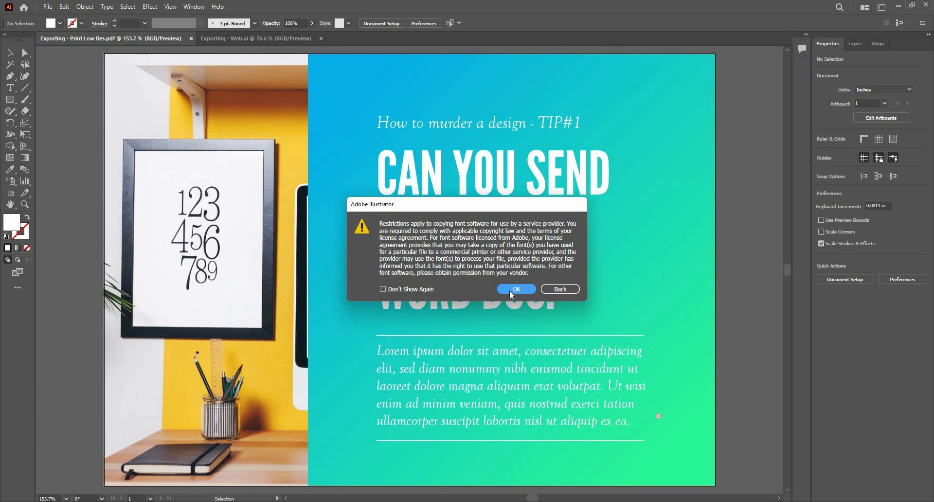
pyautogui.click(510, 290)
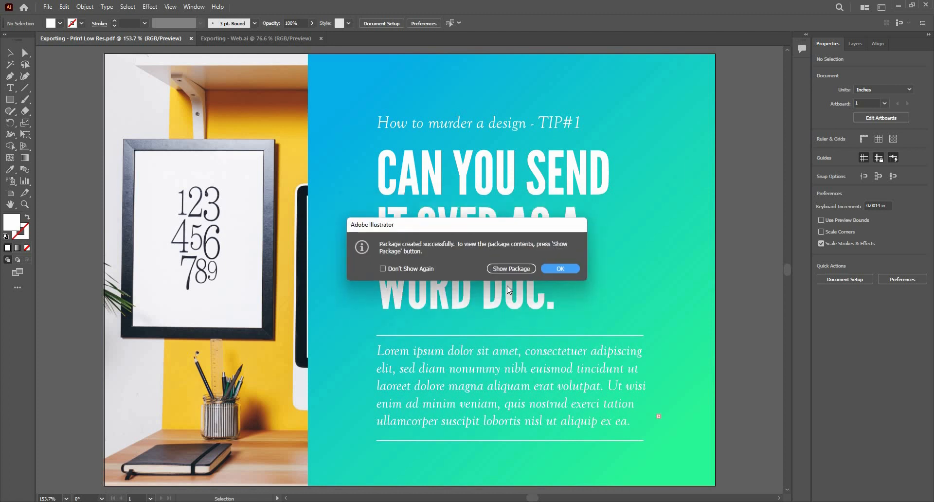
# Step: Show the created package and check the contents of its Fonts and Links folders
pyautogui.click(511, 269)
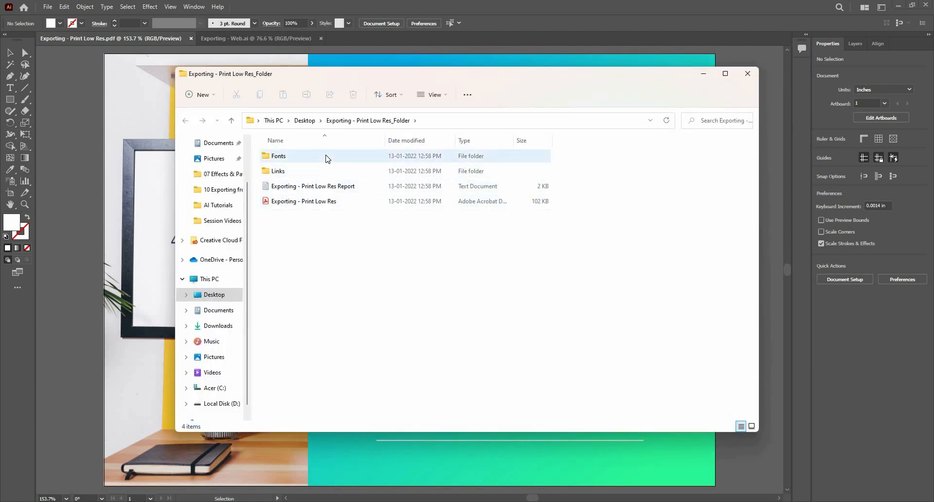
pyautogui.click(313, 201)
pyautogui.doubleClick(293, 156)
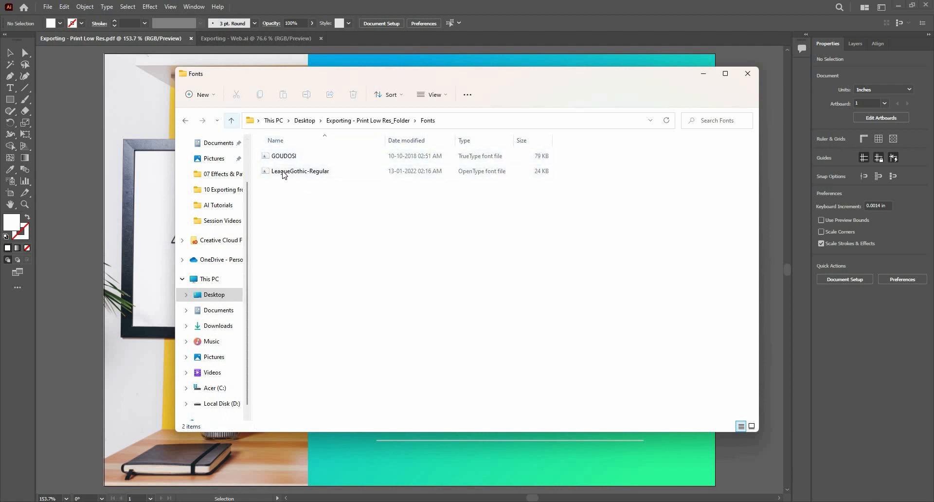
pyautogui.click(231, 120)
pyautogui.doubleClick(282, 173)
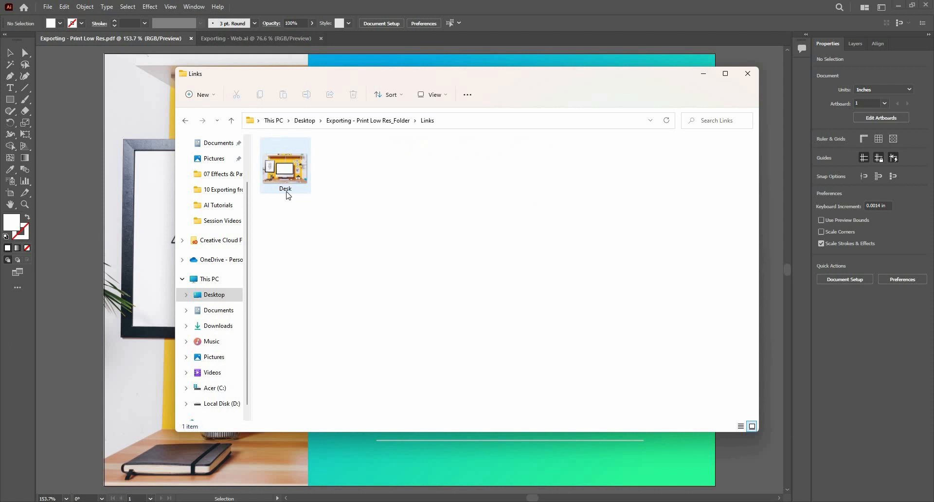
pyautogui.click(286, 188)
pyautogui.hotkey('alt', 'Up')
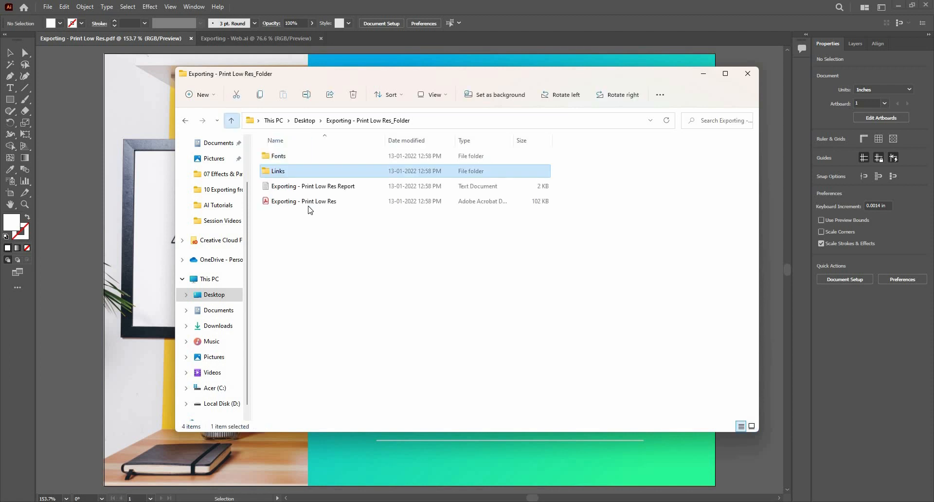
# Step: Read through the package's text report, check the packaged PDF, and close the folder window
pyautogui.doubleClick(342, 186)
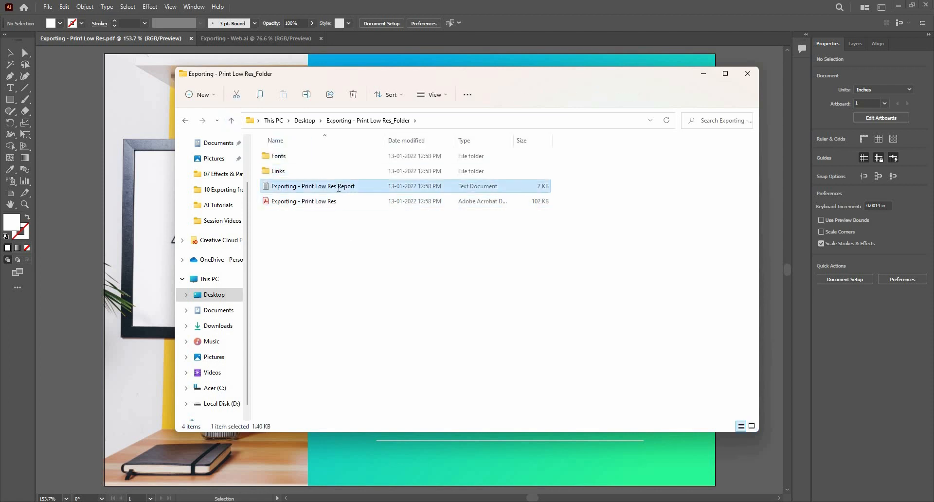
pyautogui.scroll(-6, 306, 208)
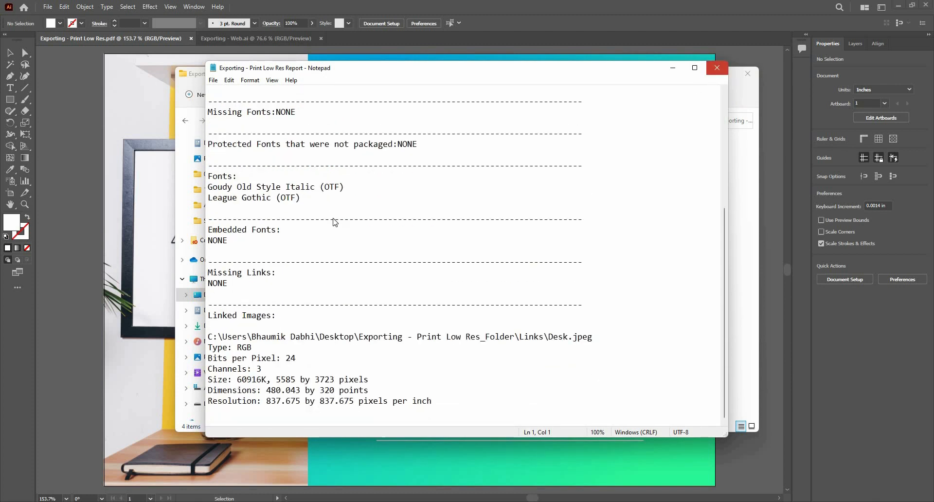
pyautogui.click(717, 68)
pyautogui.click(281, 205)
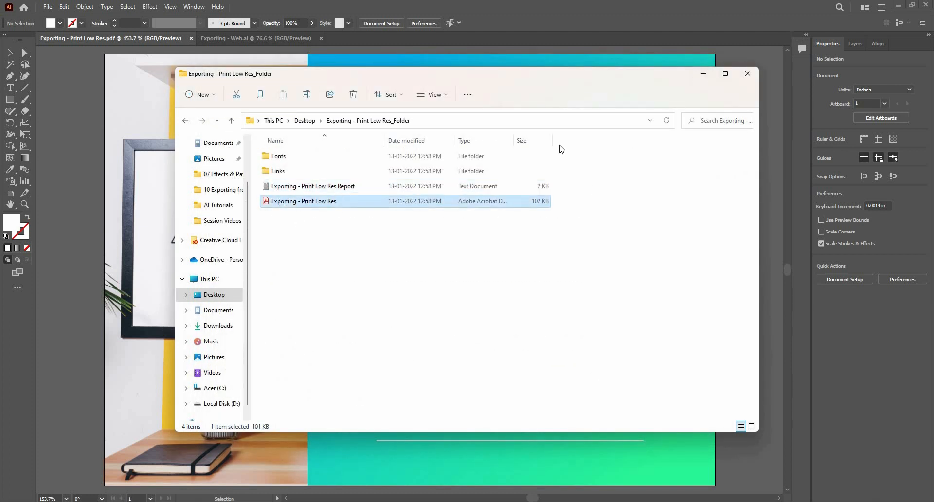
pyautogui.click(748, 73)
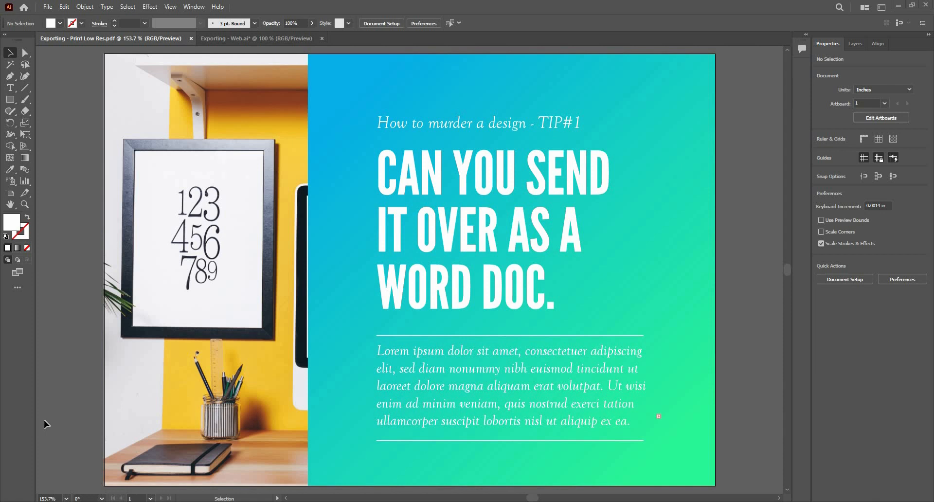
# Step: Switch to the Exporting - Web document and clear the selection of the icon artwork
pyautogui.click(236, 38)
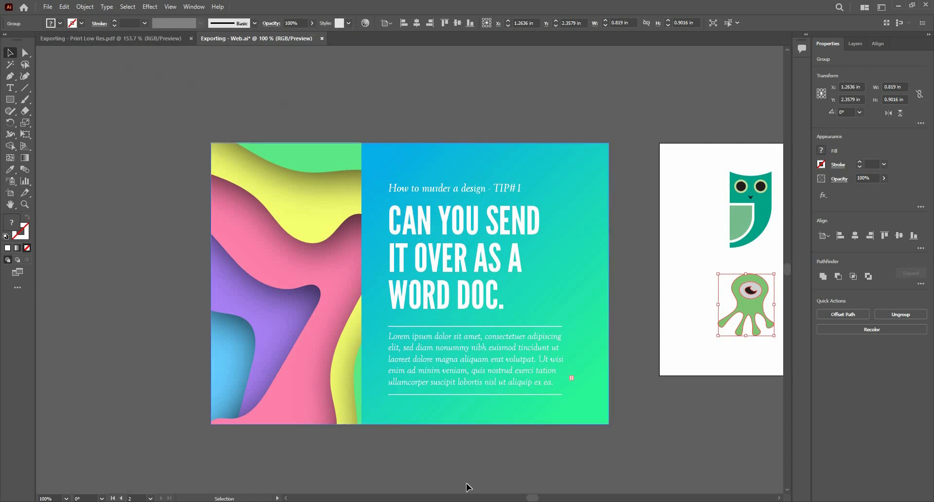
pyautogui.click(753, 225)
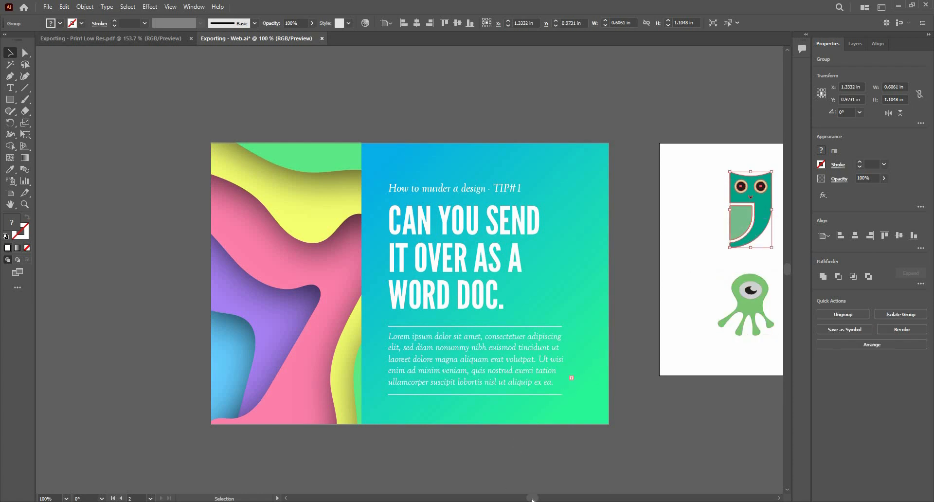
pyautogui.moveTo(533, 498); pyautogui.dragTo(537, 500)
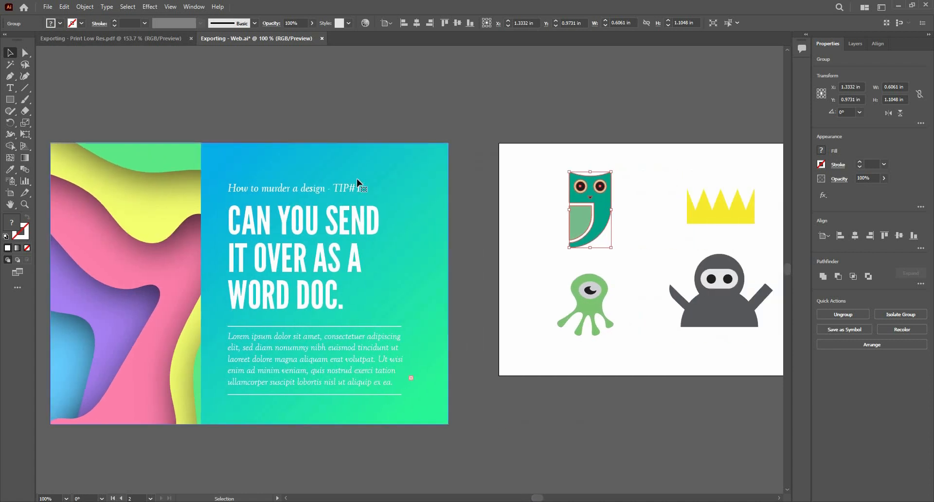
pyautogui.click(351, 196)
pyautogui.click(511, 186)
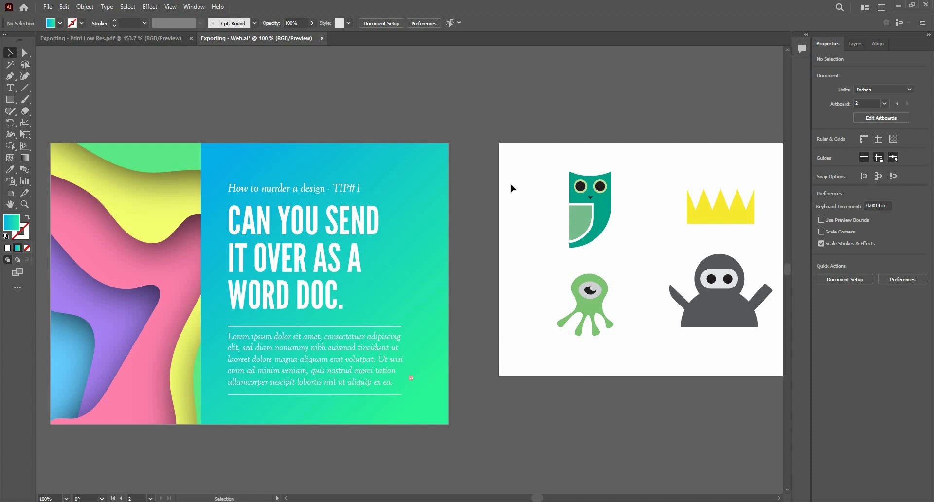
# Step: Examine the card's gradient background and the owl, monster, ninja and crown icons, leaving nothing selected
pyautogui.click(331, 200)
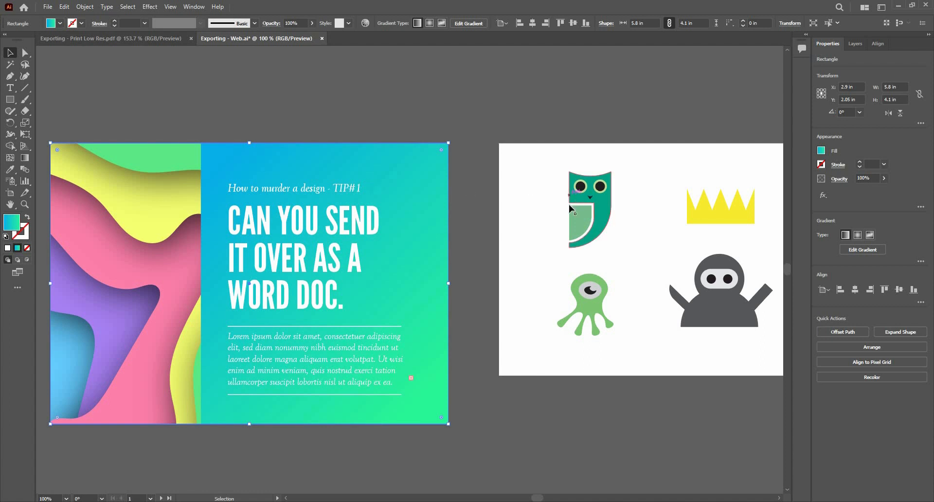
pyautogui.click(587, 298)
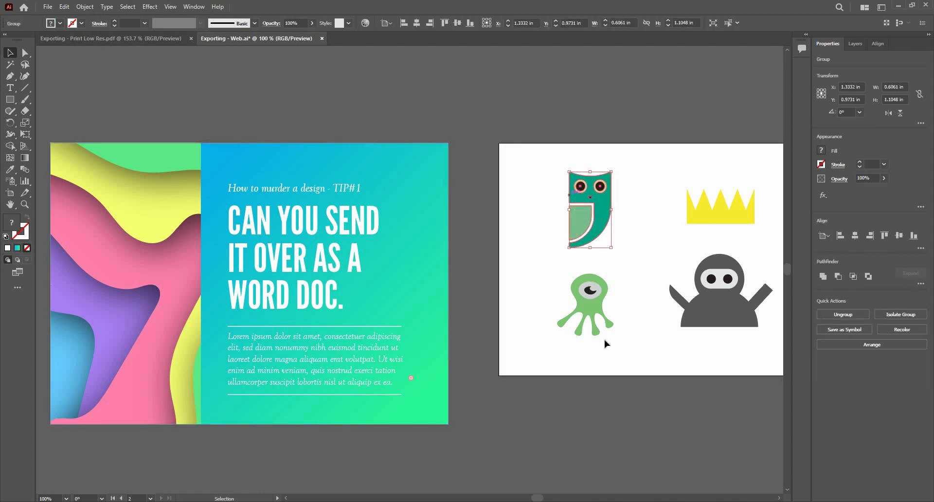
pyautogui.click(705, 302)
pyautogui.click(714, 215)
pyautogui.click(590, 216)
pyautogui.hscroll(-2, 521, 492)
pyautogui.hscroll(-1, 520, 492)
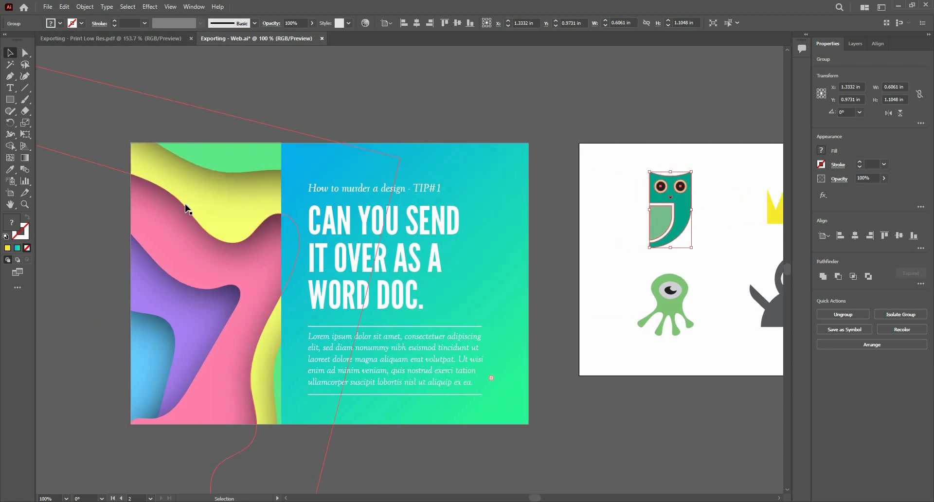
pyautogui.hotkey('ctrl', 'shift', 'a')
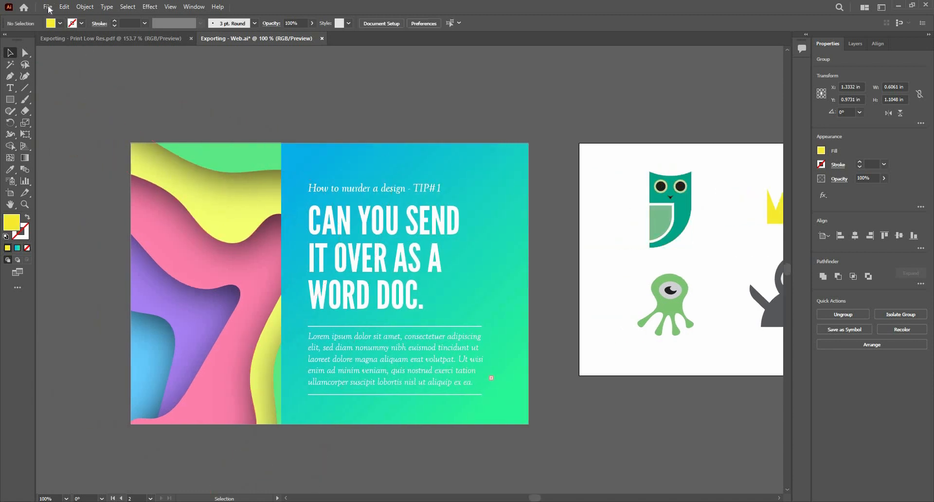
# Step: Start an Export As of the web document to the Desktop, named Exporting - Web, in JPEG format
pyautogui.click(48, 6)
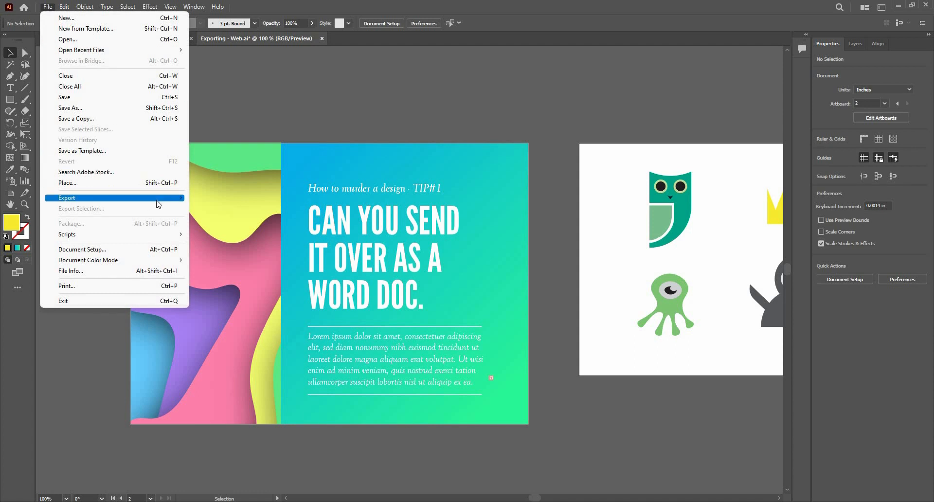
pyautogui.moveTo(157, 199)
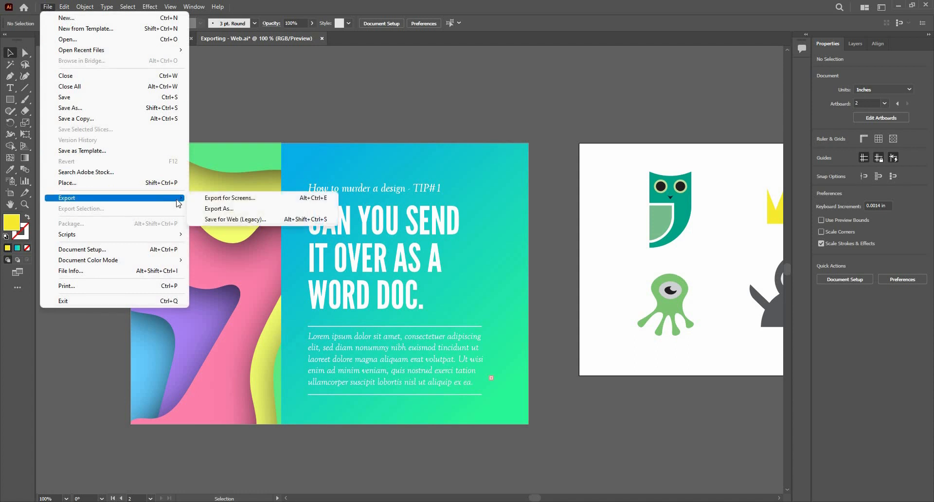
pyautogui.click(230, 209)
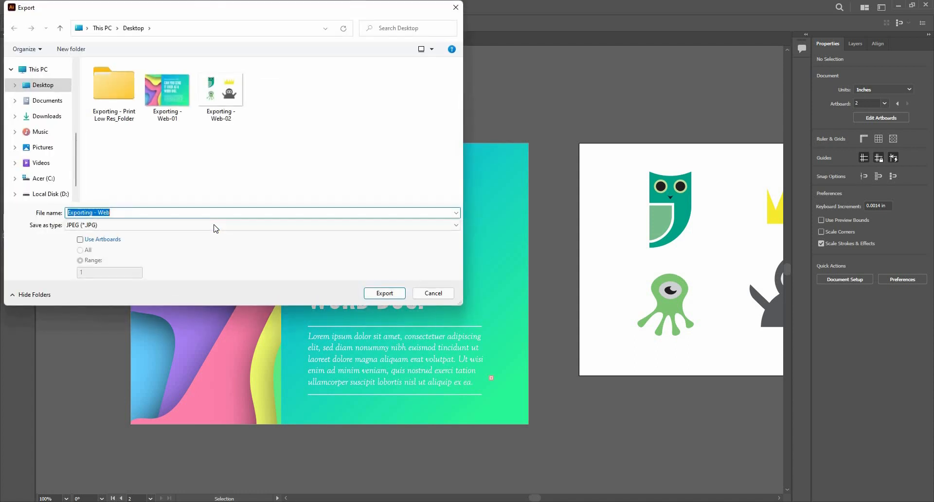
pyautogui.click(216, 228)
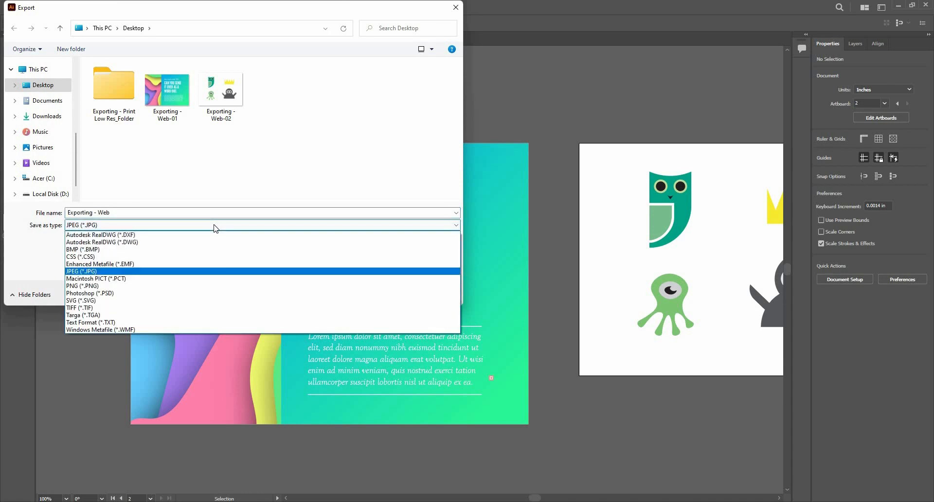
pyautogui.click(214, 229)
pyautogui.click(212, 229)
pyautogui.click(205, 286)
pyautogui.click(204, 229)
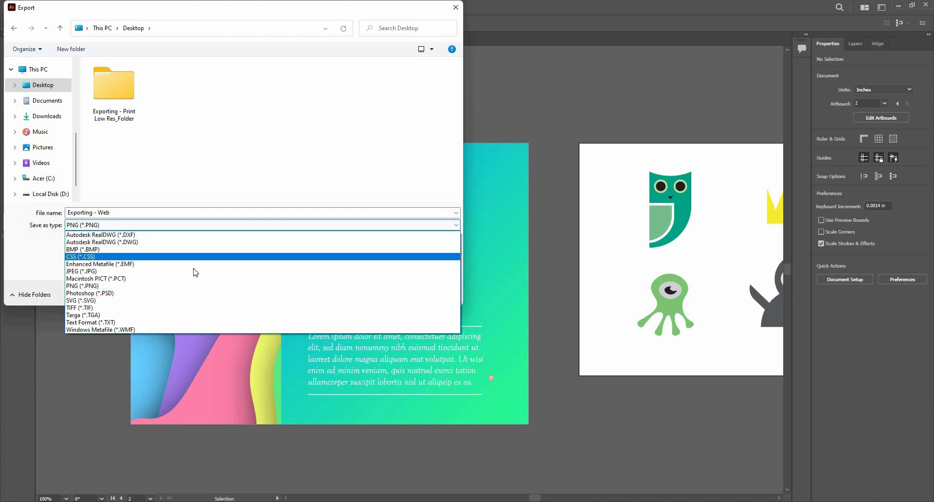
pyautogui.click(194, 271)
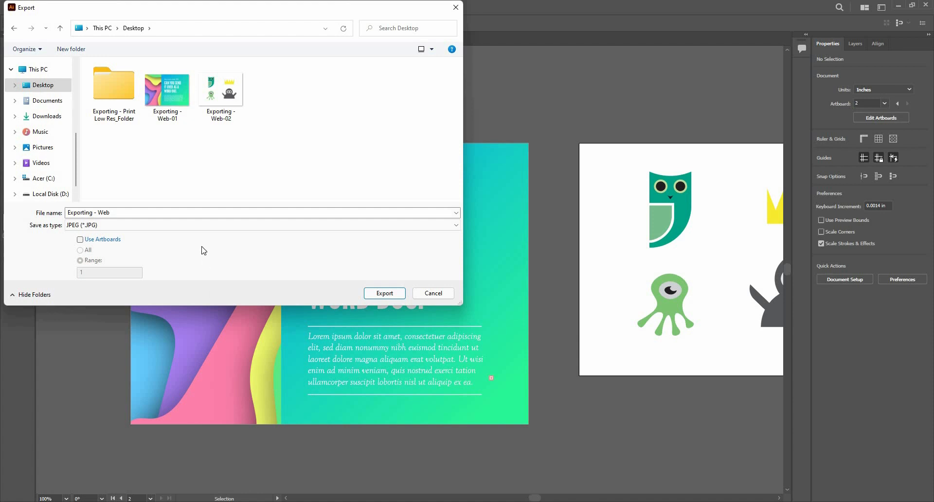
# Step: Turn on Use Artboards for the export and limit the artboard range to 1
pyautogui.click(105, 243)
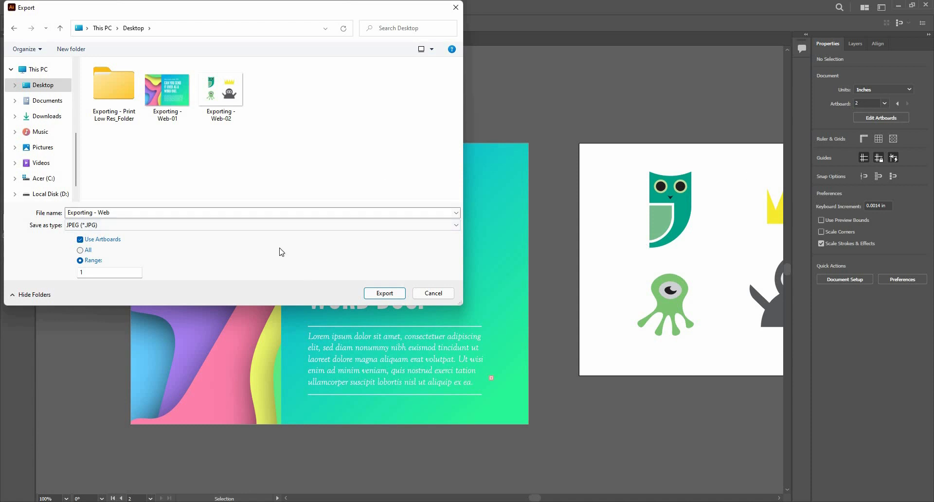
pyautogui.click(86, 250)
pyautogui.click(89, 263)
pyautogui.click(115, 274)
pyautogui.write('\\2')
pyautogui.press('BackSpace')
pyautogui.press('BackSpace')
pyautogui.write('2')
pyautogui.hotkey('ctrl', 'a')
pyautogui.write('1')
# Step: Continue to the JPEG options, keep the RGB color model and reduce the image quality to 8
pyautogui.click(385, 297)
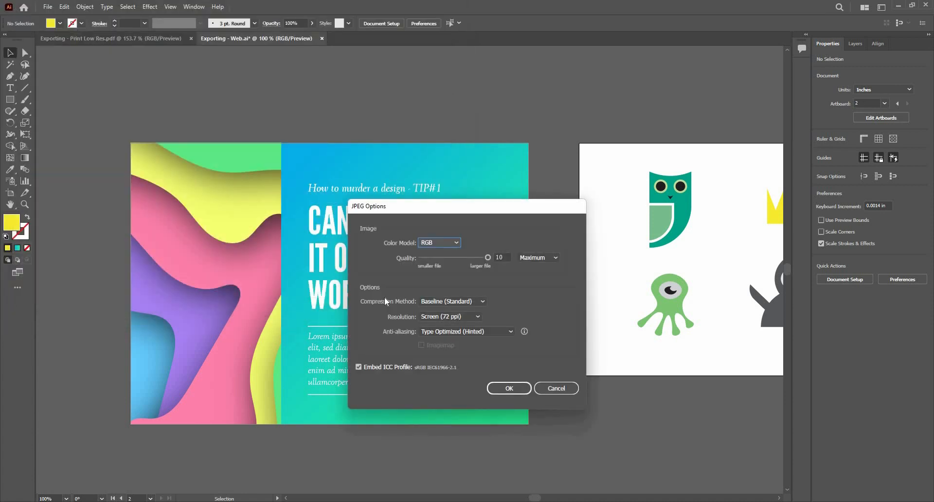
pyautogui.click(438, 243)
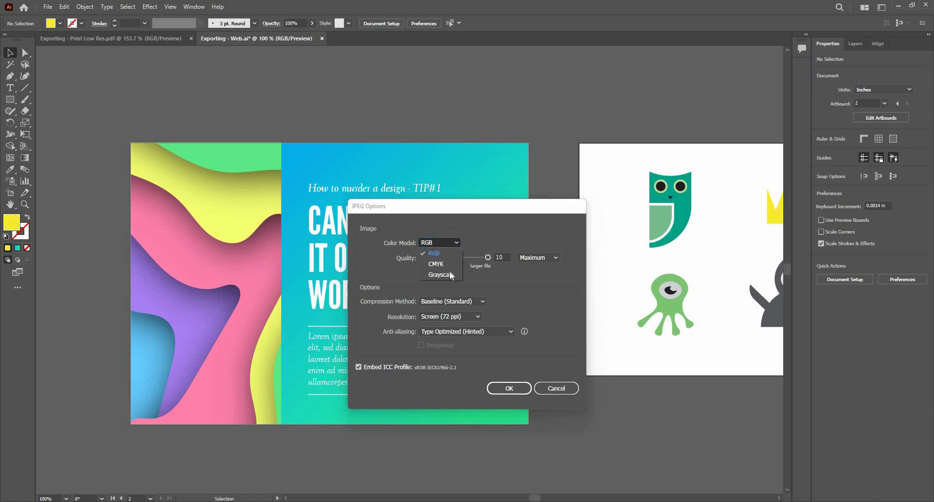
pyautogui.click(493, 238)
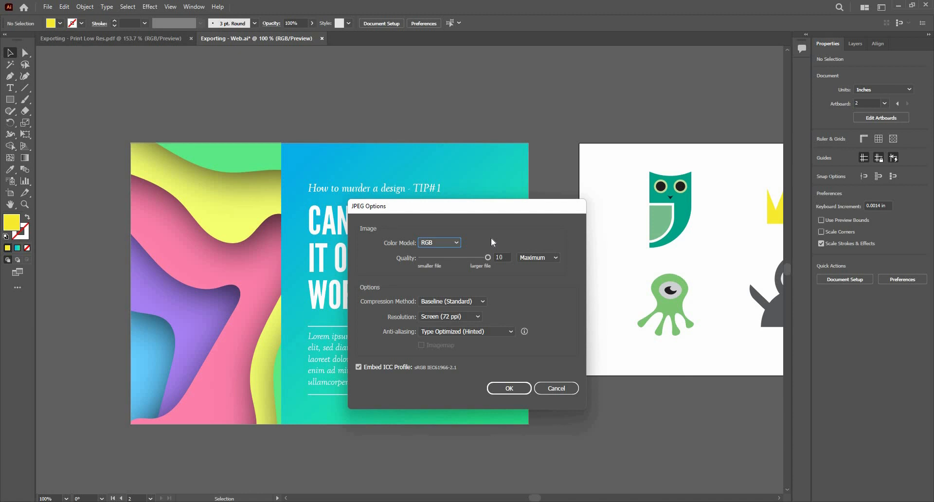
pyautogui.moveTo(482, 257); pyautogui.dragTo(480, 258)
pyautogui.click(476, 258)
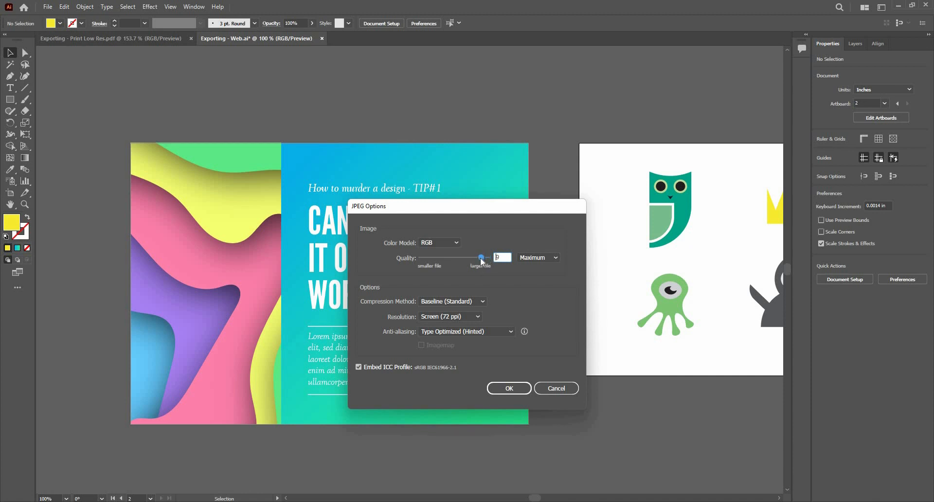
pyautogui.moveTo(480, 259); pyautogui.dragTo(476, 259)
# Step: Try a custom export resolution of 1000 ppi, then return it to Screen (72 ppi)
pyautogui.click(463, 317)
pyautogui.click(462, 317)
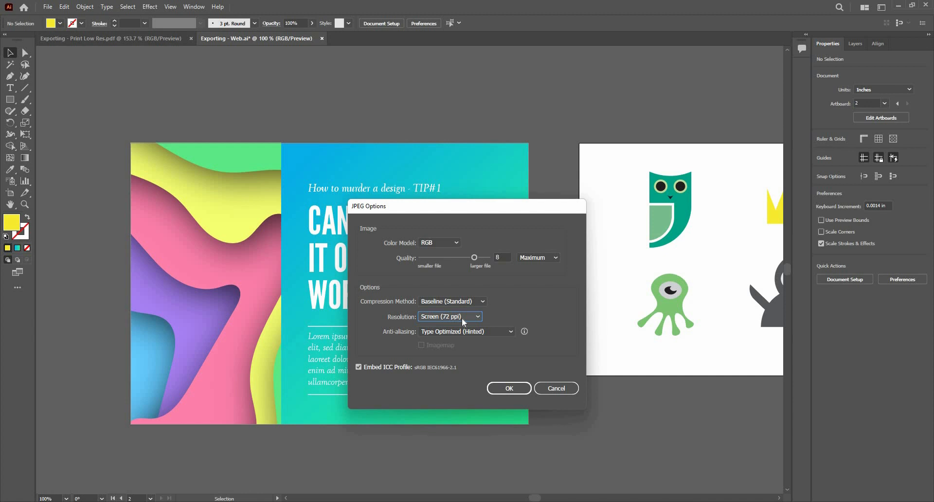
pyautogui.click(462, 318)
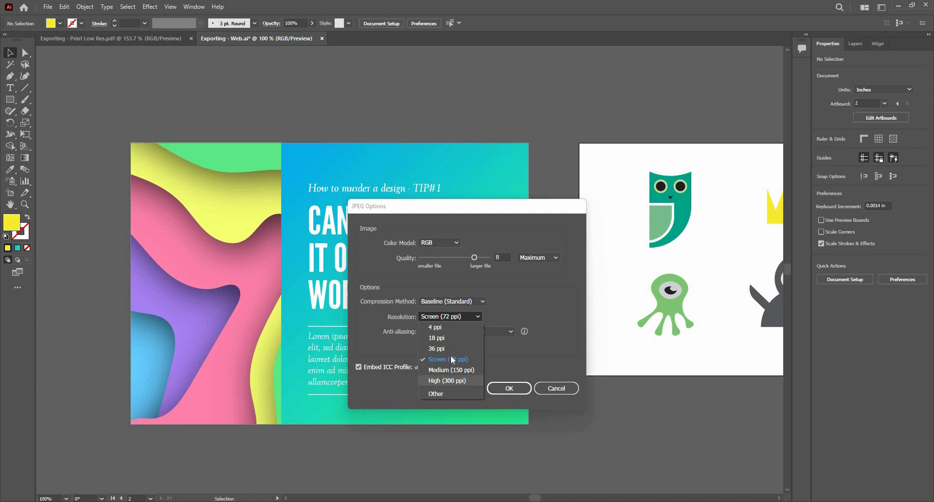
pyautogui.click(498, 314)
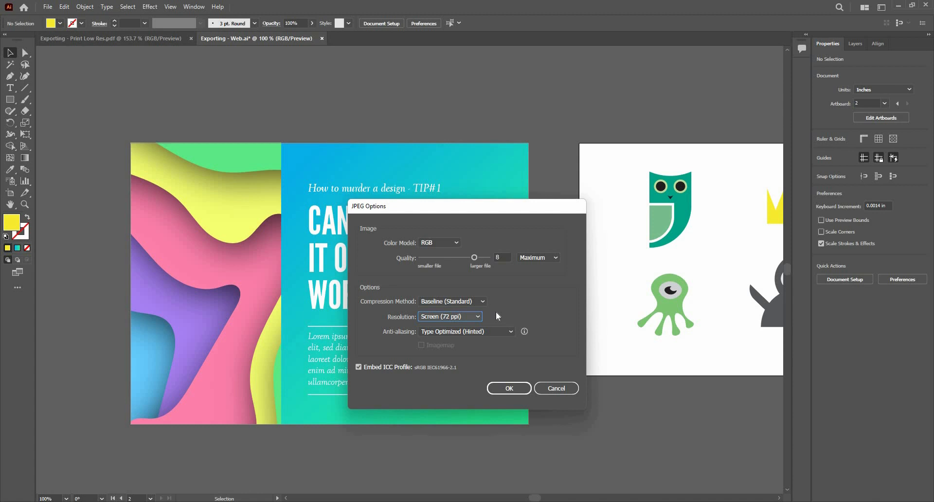
pyautogui.click(466, 320)
pyautogui.click(439, 393)
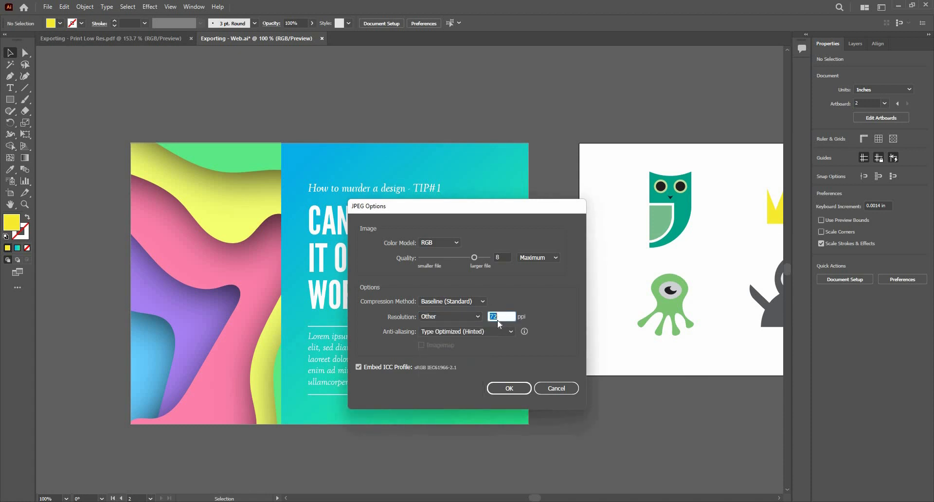
pyautogui.write('1000')
pyautogui.click(463, 319)
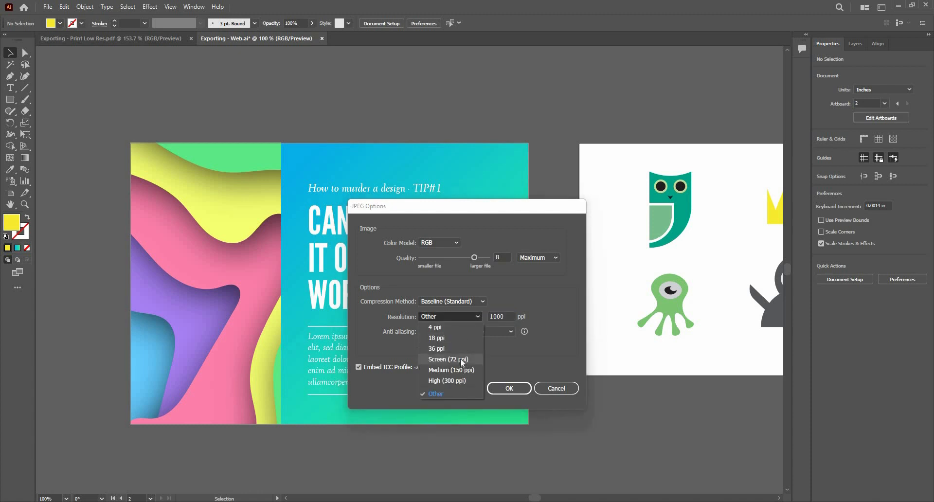
pyautogui.click(452, 359)
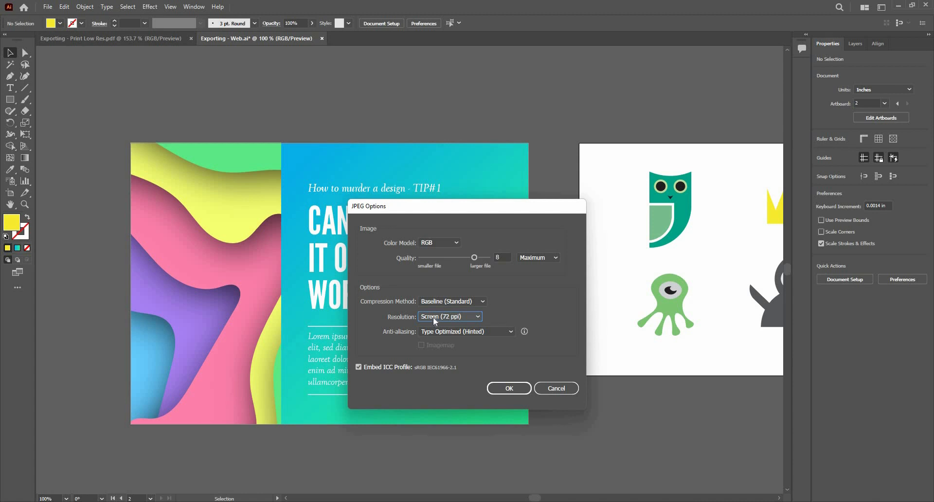
# Step: Set the JPEG resolution to Medium (150 ppi) and export, replacing the existing Exporting - Web-01.jpg
pyautogui.click(455, 317)
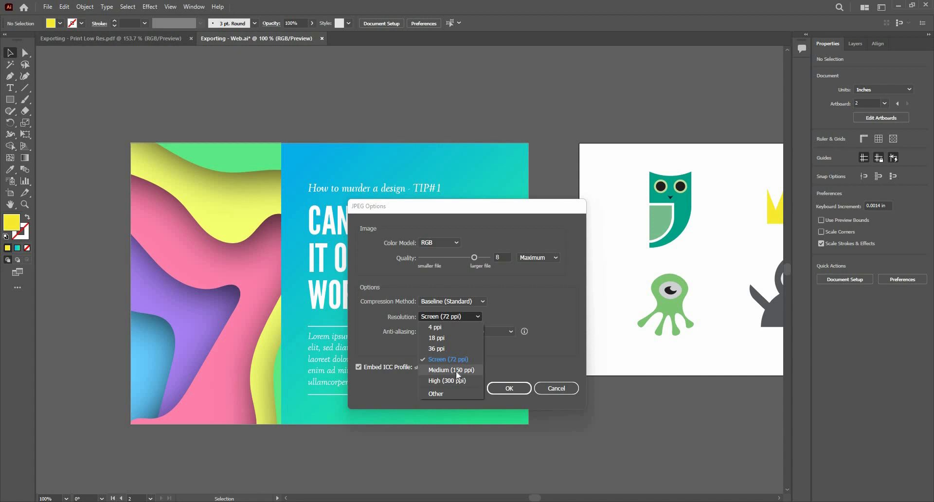
pyautogui.click(448, 371)
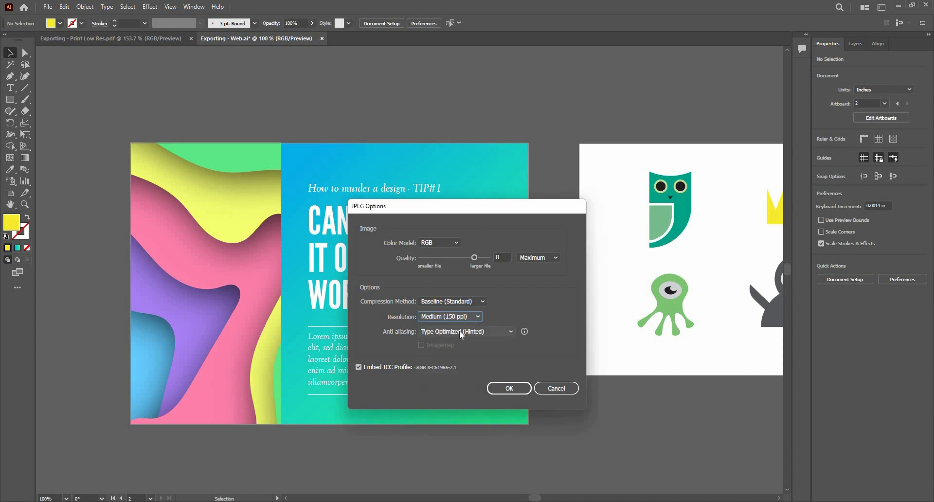
pyautogui.click(510, 388)
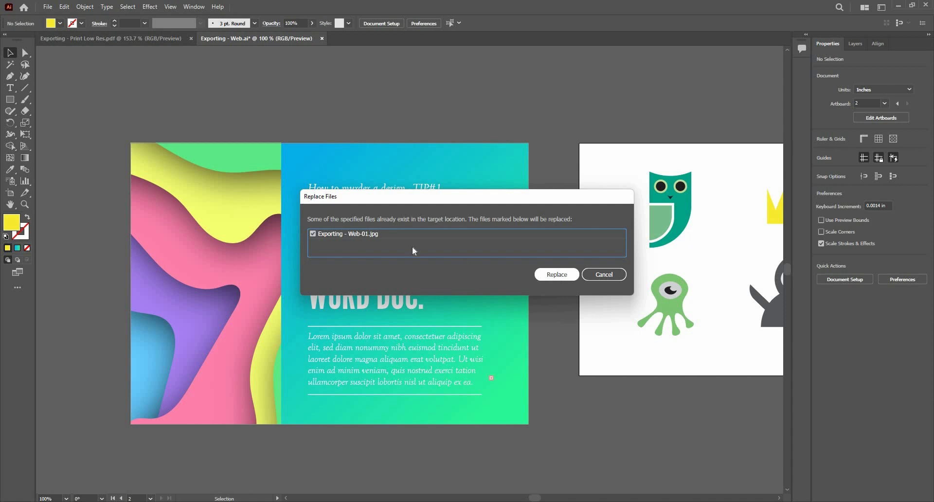
pyautogui.click(564, 274)
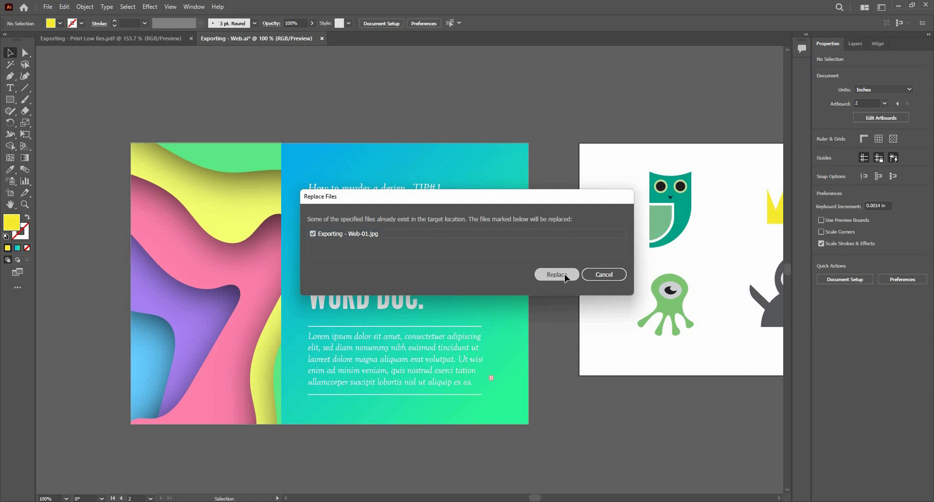
# Step: Check the file details of the exported Exporting - Web-01 image on the Desktop without placing it
pyautogui.click(48, 6)
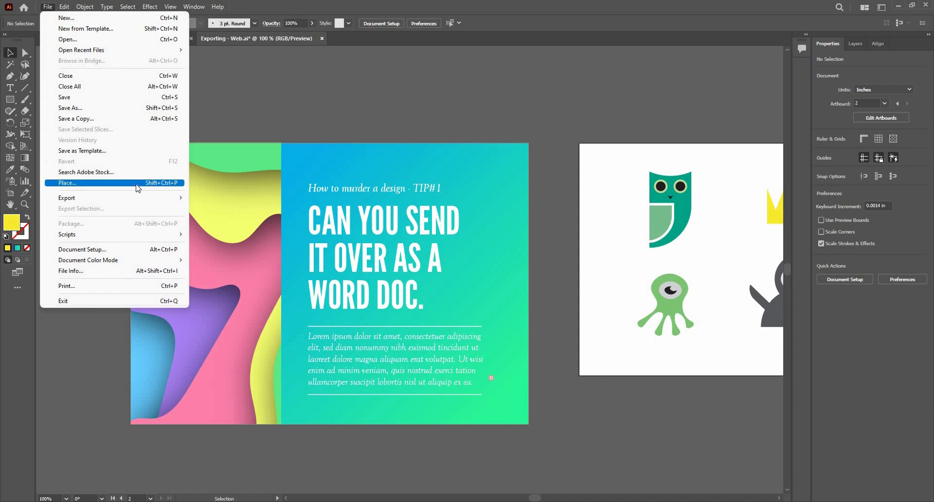
pyautogui.click(137, 187)
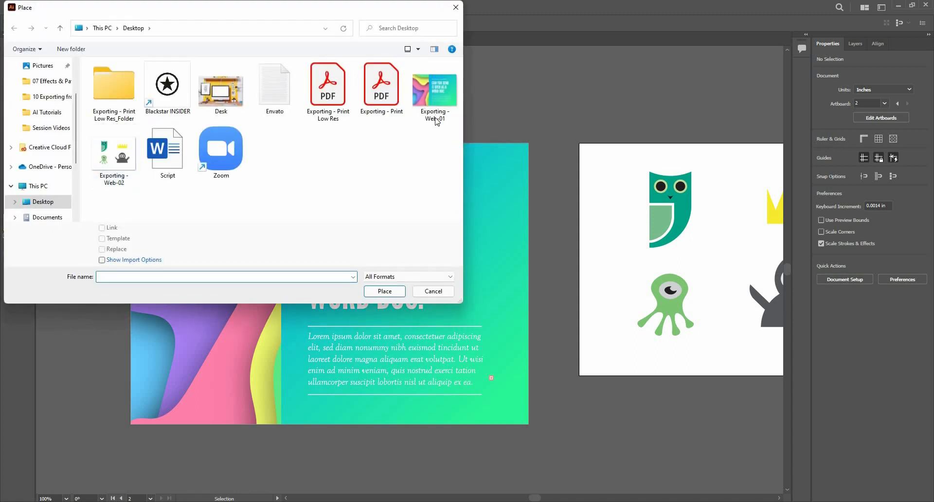
pyautogui.click(440, 113)
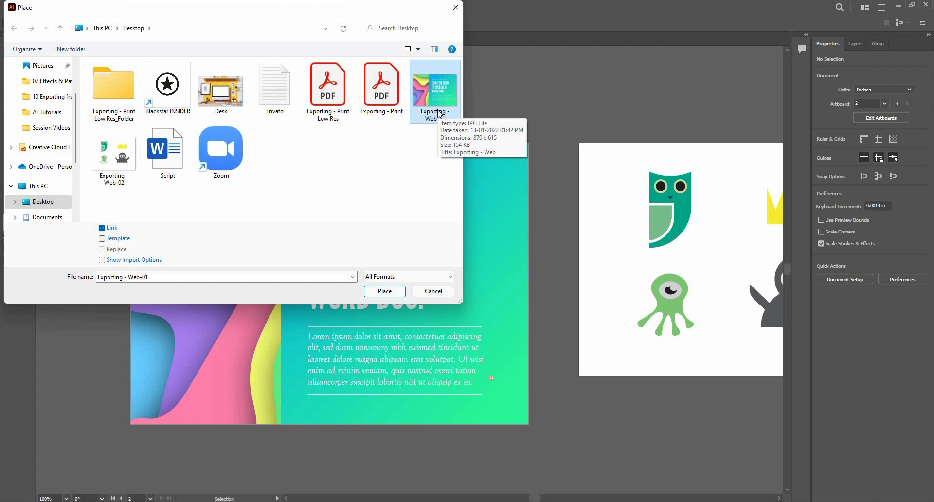
pyautogui.click(423, 292)
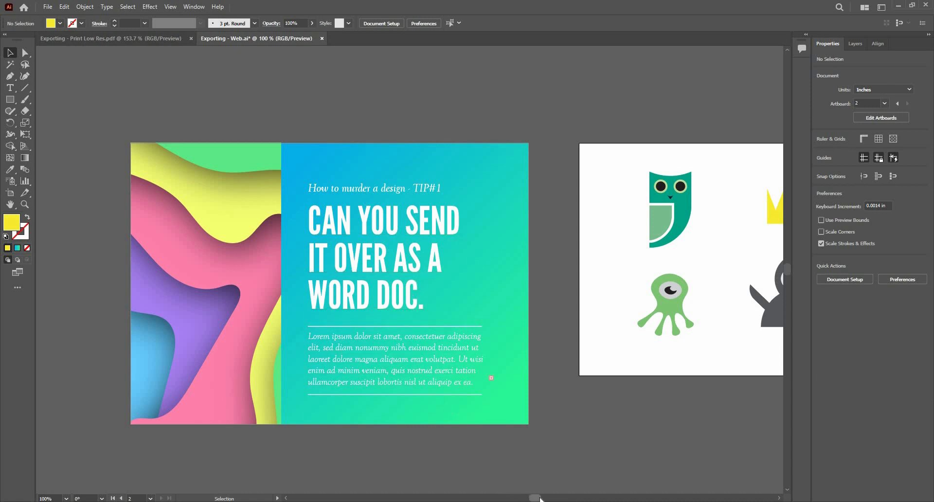
# Step: Examine the monster, owl and crown icons on the second artboard by selecting them one after another
pyautogui.moveTo(539, 500); pyautogui.dragTo(544, 499)
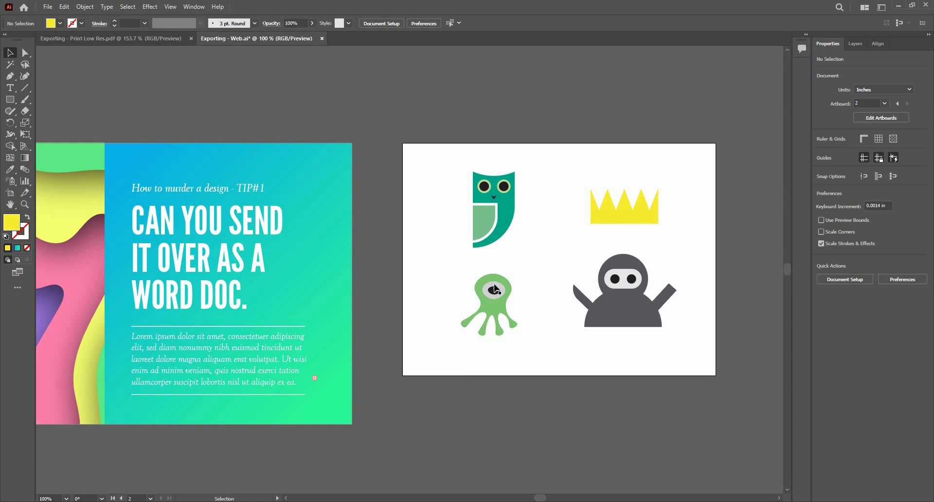
pyautogui.click(495, 296)
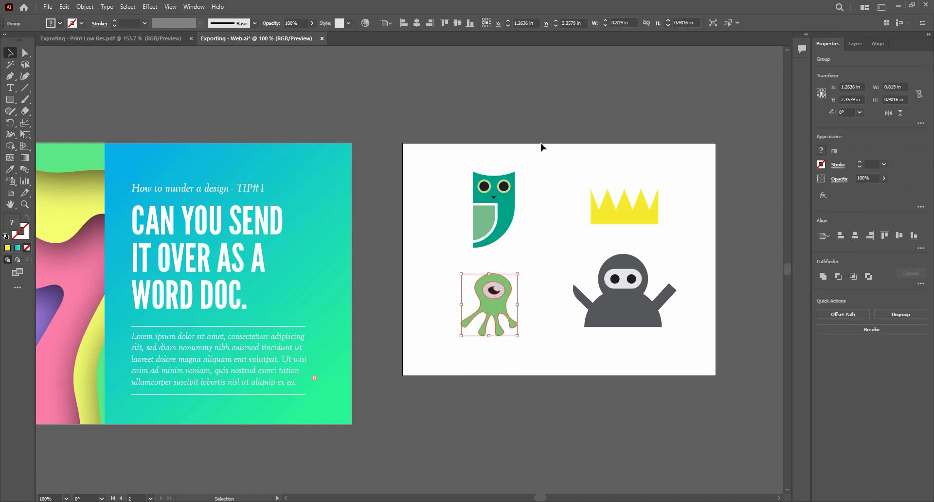
pyautogui.click(608, 157)
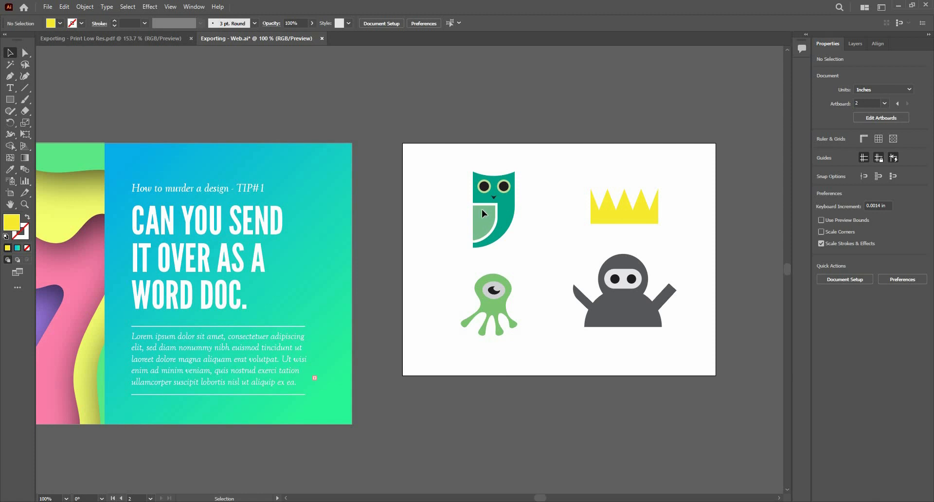
pyautogui.click(497, 221)
pyautogui.click(616, 213)
pyautogui.click(492, 313)
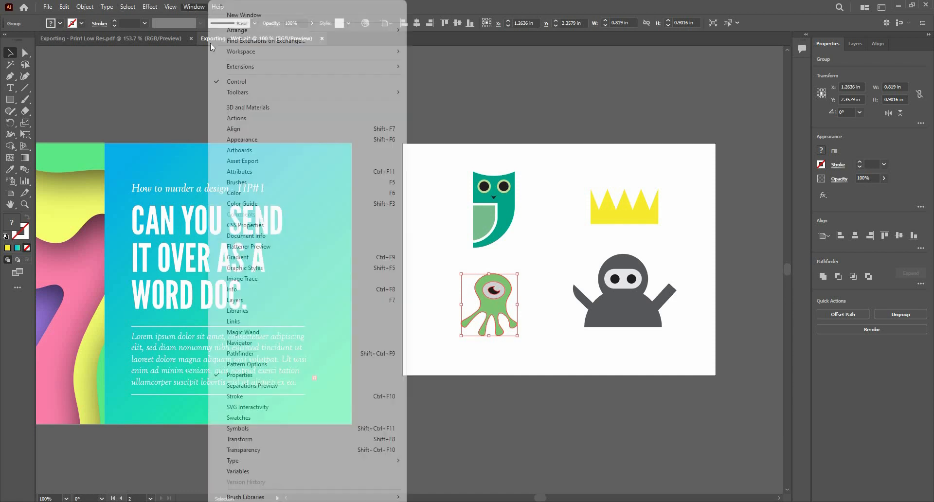
# Step: Open Asset Export and position it clear of the icon artboard, with all four icons in view
pyautogui.click(192, 7)
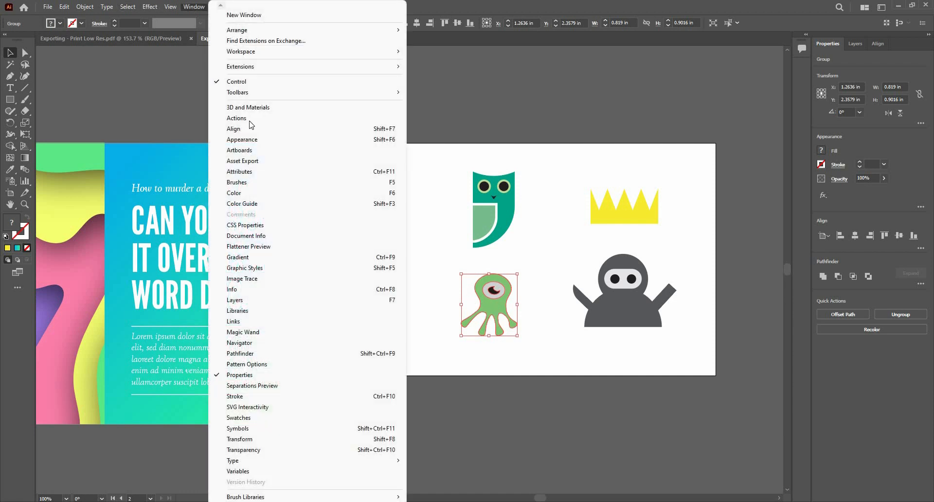
pyautogui.click(266, 161)
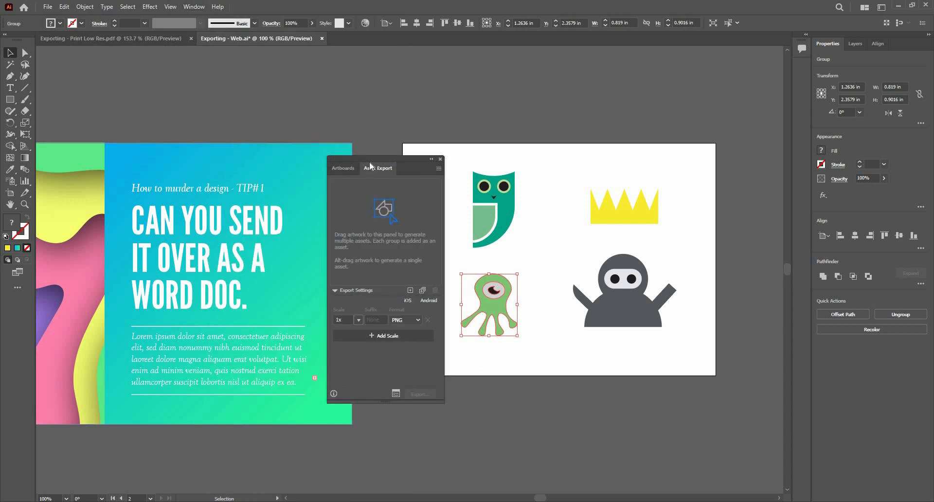
pyautogui.moveTo(369, 164); pyautogui.dragTo(546, 195)
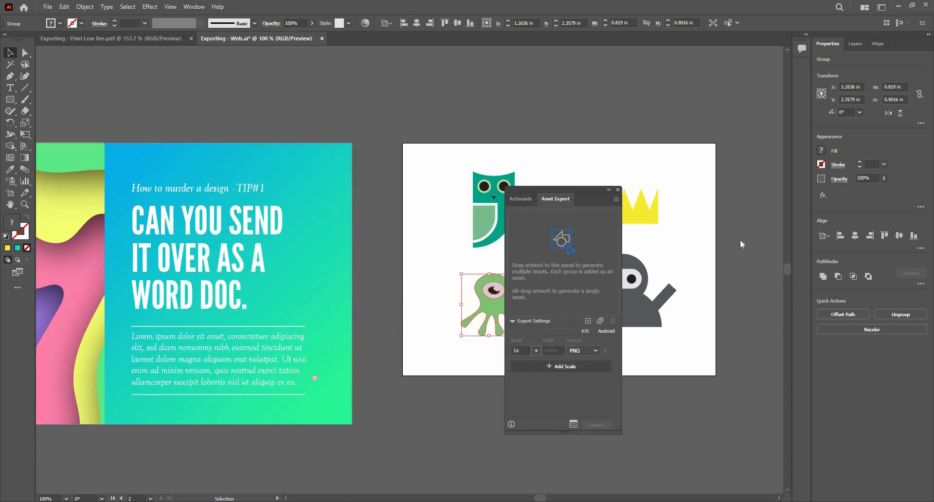
pyautogui.moveTo(740, 240); pyautogui.dragTo(707, 92)
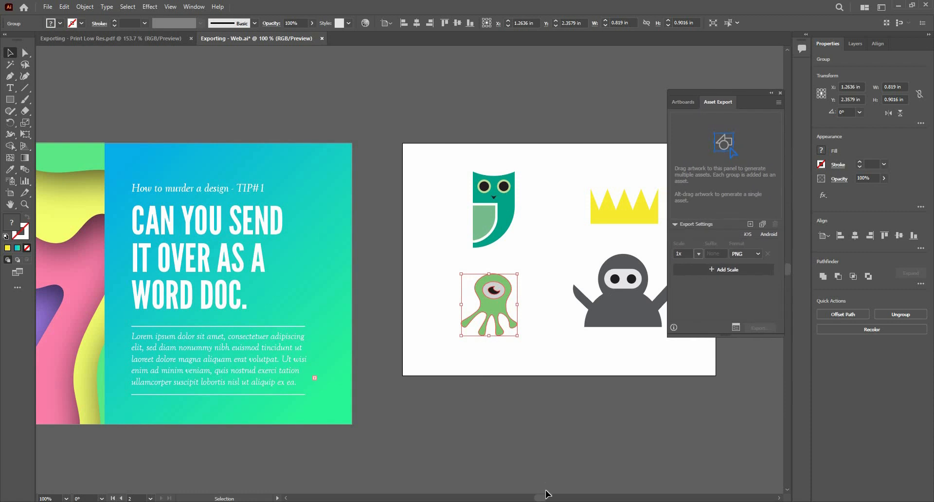
pyautogui.hscroll(5, 542, 496)
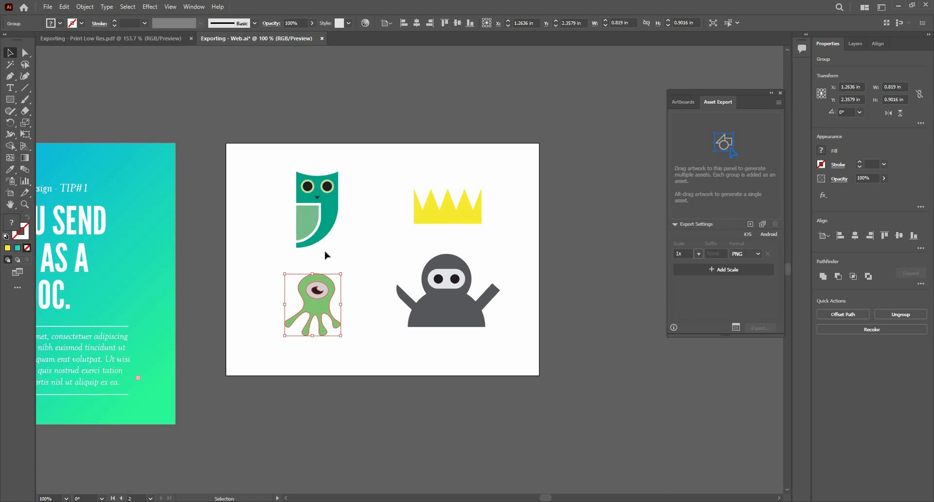
# Step: Add the owl icon to the export assets and name it Owl
pyautogui.moveTo(322, 236); pyautogui.dragTo(711, 160)
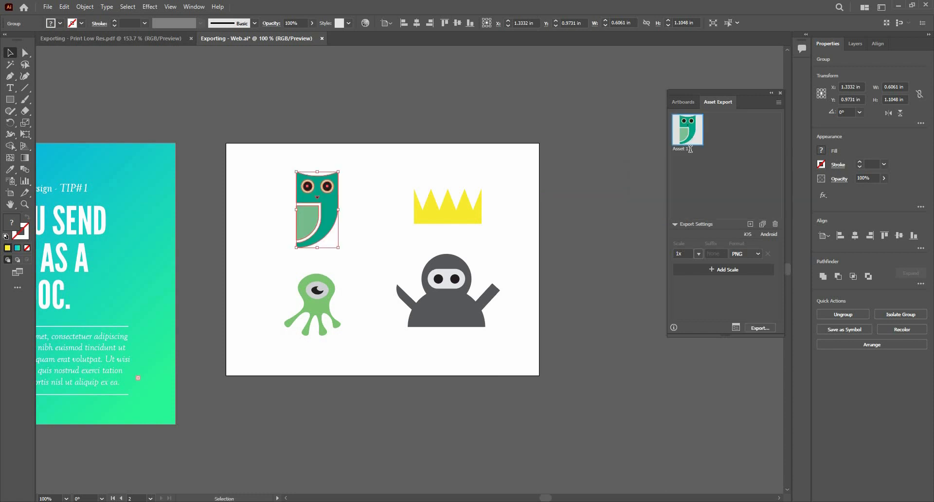
pyautogui.doubleClick(690, 149)
pyautogui.write('Owl')
pyautogui.click(725, 188)
# Step: Add the yellow crown to the export assets and name it Crown
pyautogui.click(455, 214)
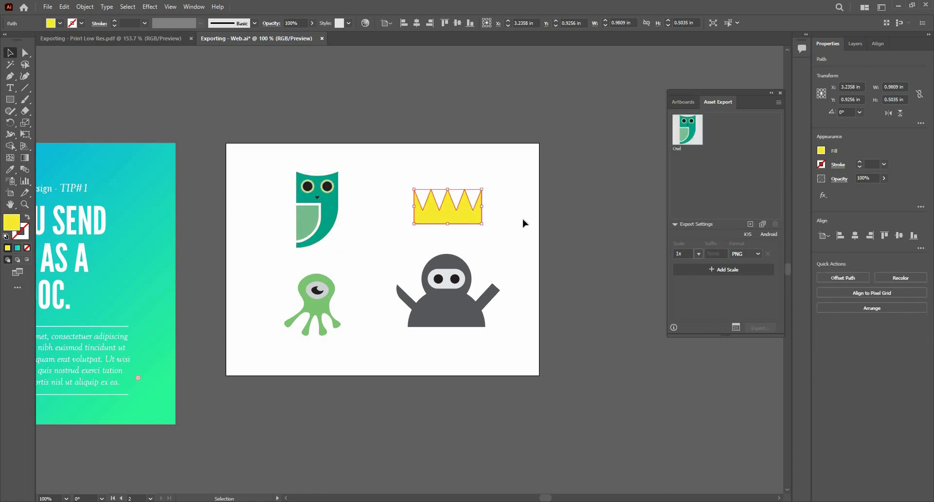
pyautogui.moveTo(467, 210); pyautogui.dragTo(718, 175)
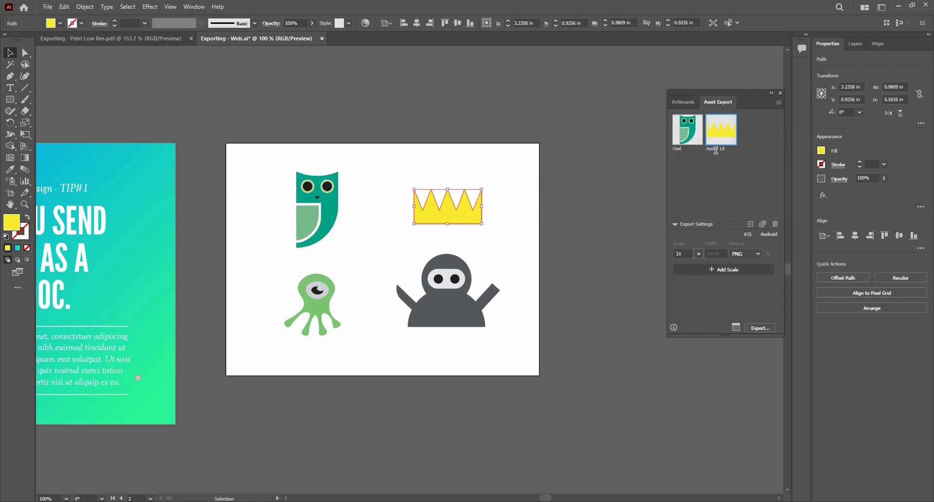
pyautogui.doubleClick(716, 149)
pyautogui.write('Crown')
# Step: Add the green one-eyed monster to the export assets and name it Alien
pyautogui.click(317, 317)
pyautogui.moveTo(320, 308); pyautogui.dragTo(754, 146)
pyautogui.doubleClick(754, 148)
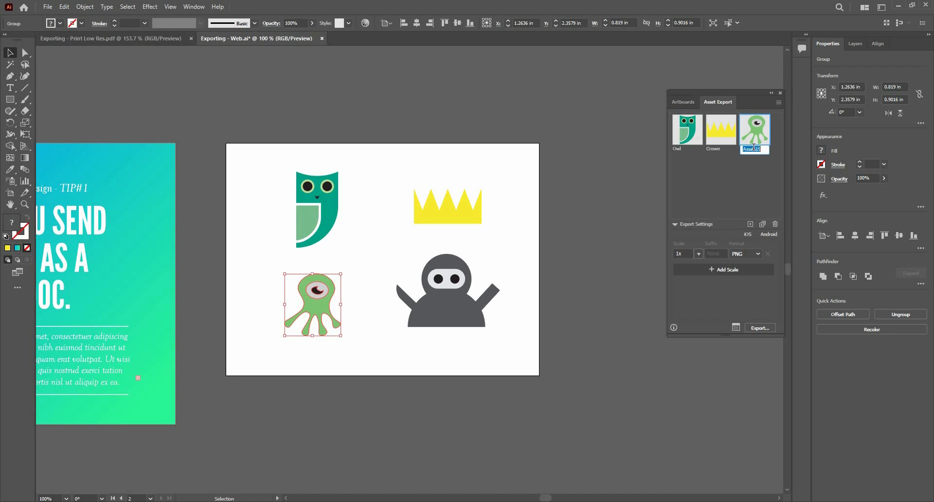
pyautogui.write('Alien')
pyautogui.press('Return')
# Step: Try adding the ungrouped ninja parts to the export assets, then delete those assets and clear the selection
pyautogui.click(483, 266)
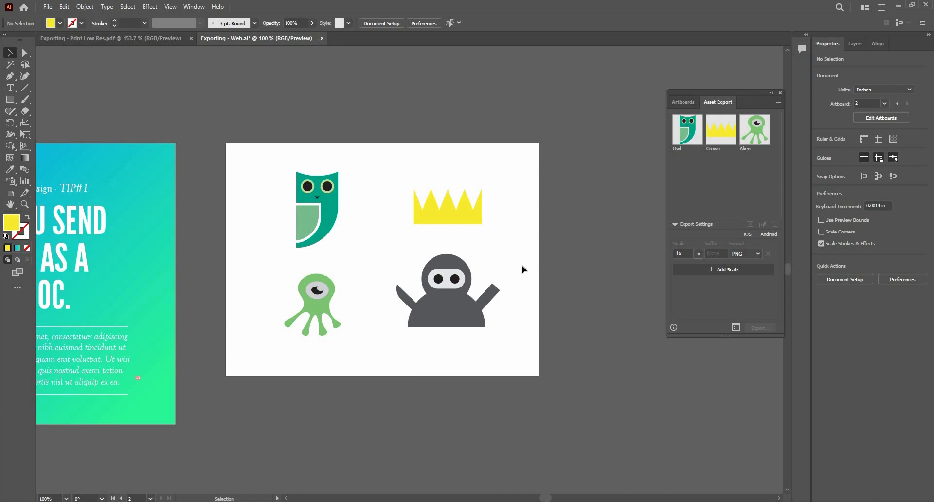
pyautogui.moveTo(386, 342); pyautogui.dragTo(521, 246)
pyautogui.moveTo(452, 319); pyautogui.dragTo(681, 208)
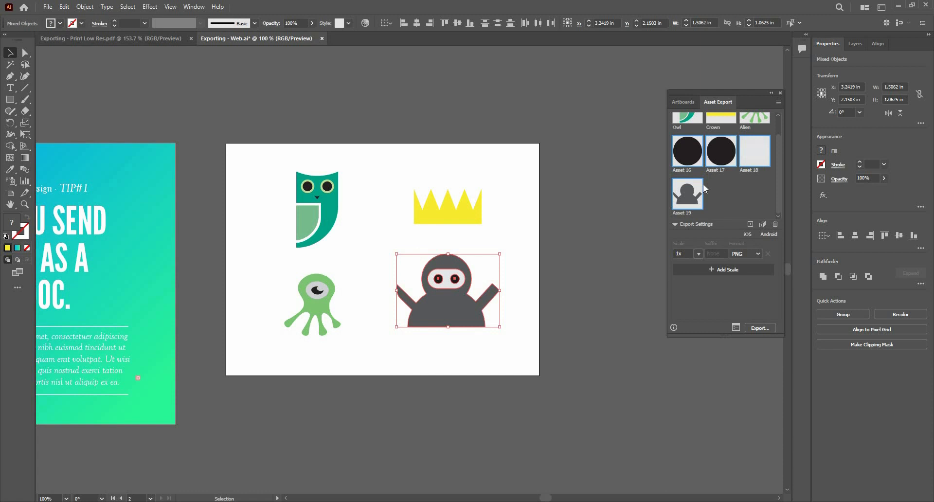
pyautogui.press('Delete')
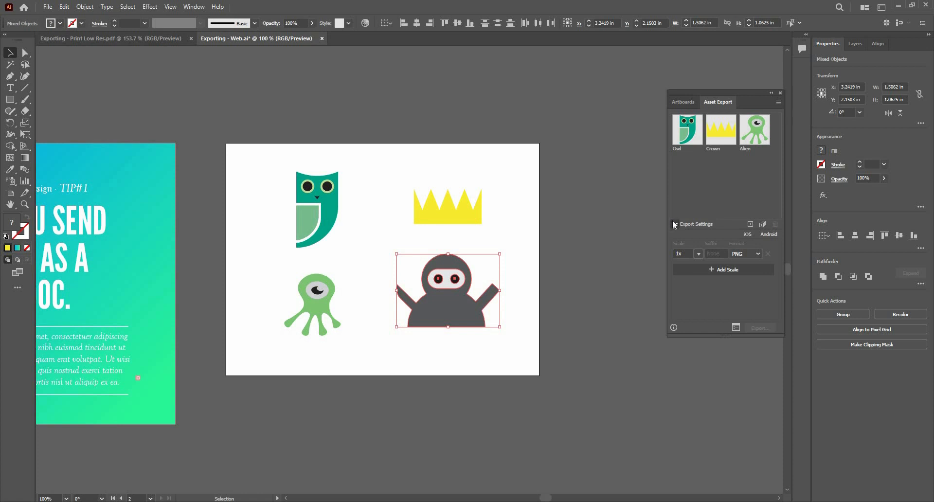
pyautogui.click(403, 347)
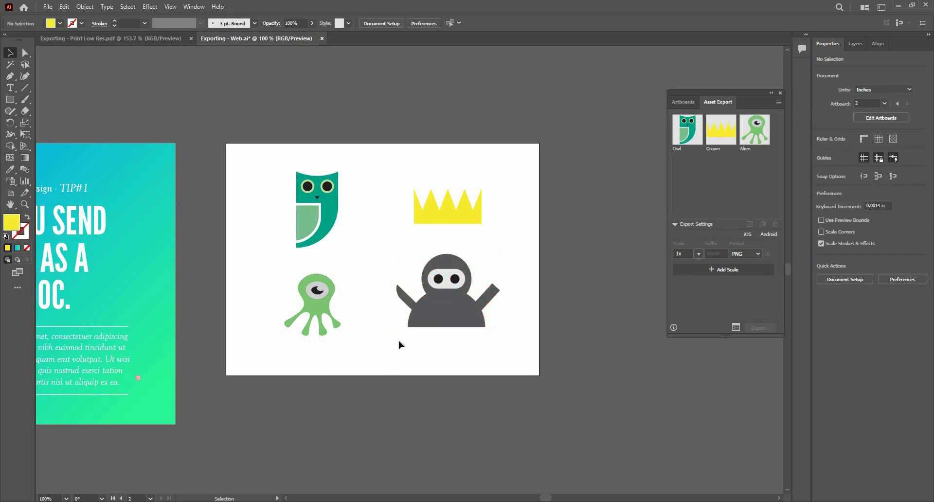
# Step: Move the ninja's right eye, face panel and body apart, then undo those moves
pyautogui.click(460, 316)
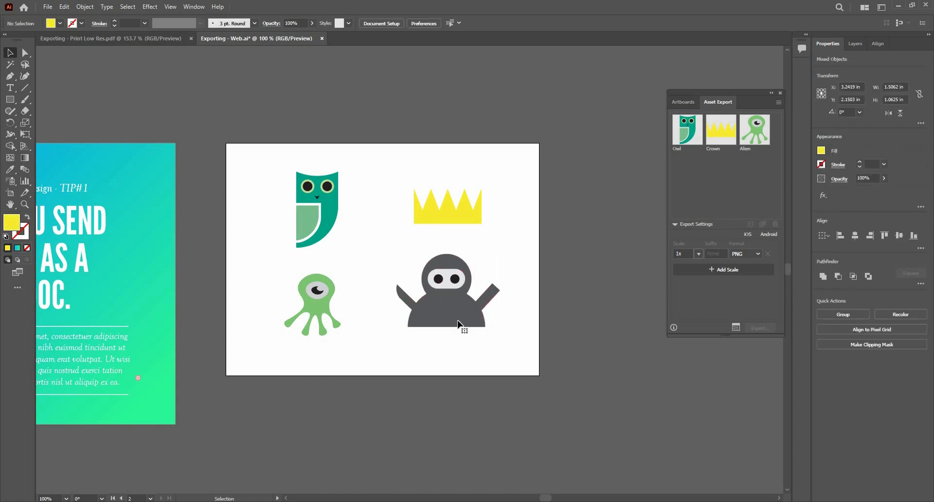
pyautogui.moveTo(448, 286); pyautogui.dragTo(380, 319)
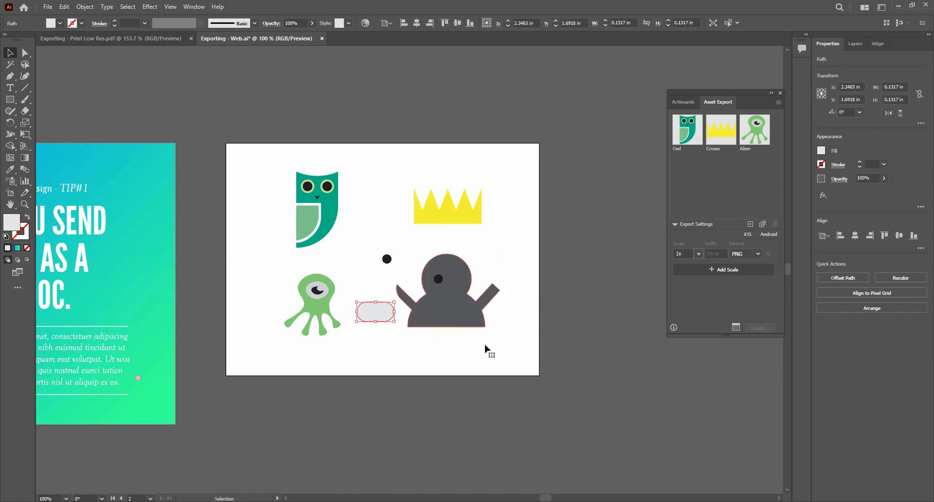
pyautogui.moveTo(447, 317); pyautogui.dragTo(455, 358)
pyautogui.moveTo(506, 335); pyautogui.dragTo(507, 335)
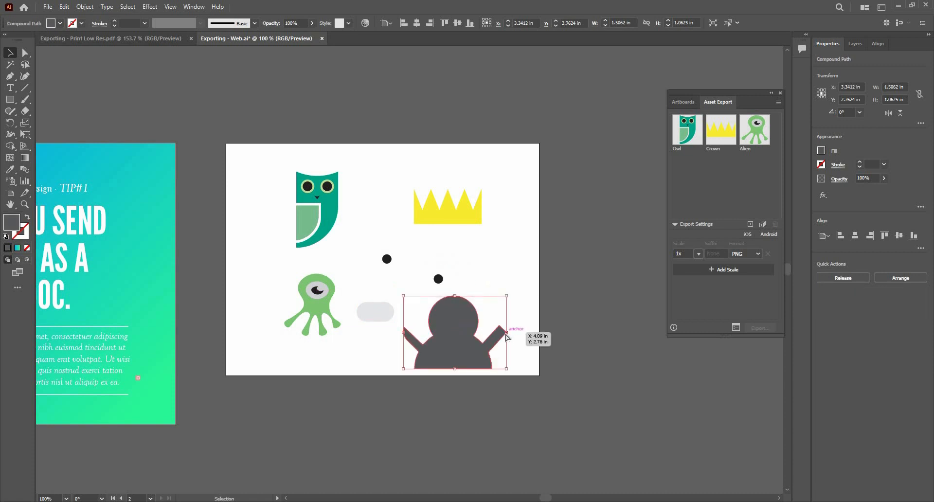
pyautogui.hotkey('ctrl', 'z')
pyautogui.hotkey('ctrl', 'z')
pyautogui.hotkey('ctrl', 'z')
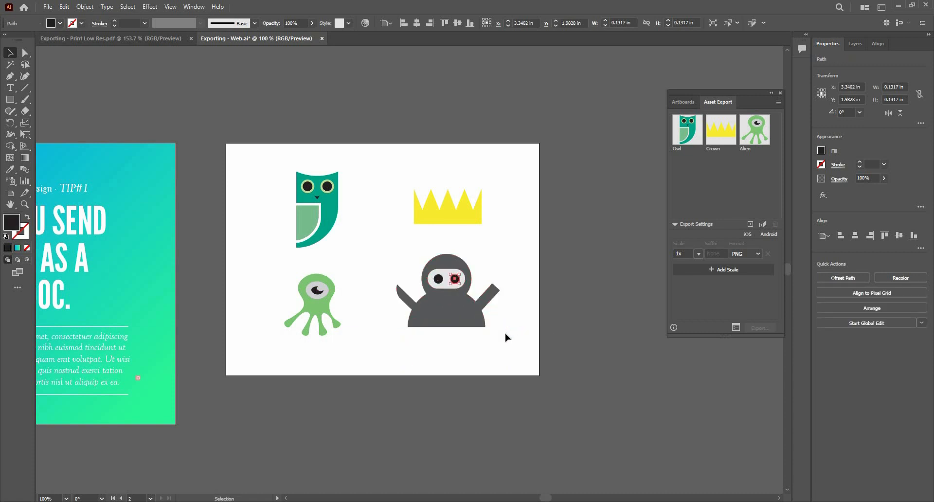
# Step: Group all the ninja parts into one object and clear the selection
pyautogui.moveTo(393, 344); pyautogui.dragTo(508, 255)
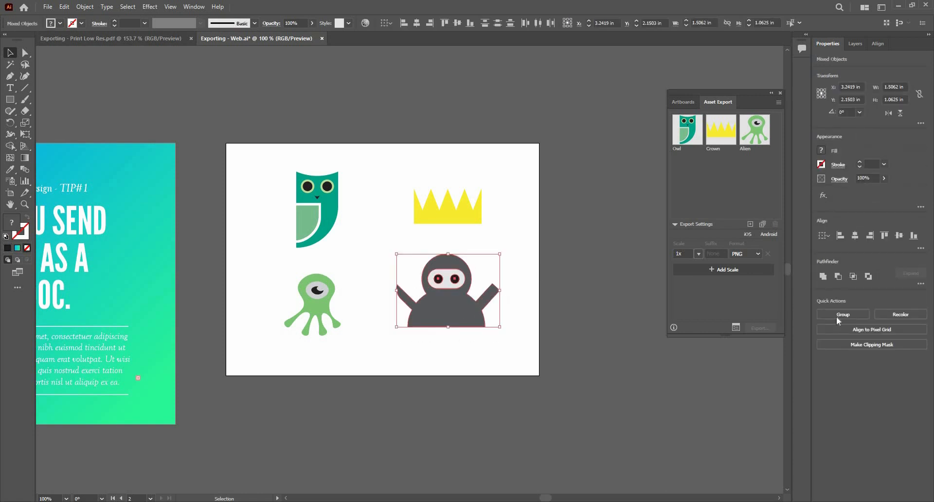
pyautogui.hotkey('ctrl', 'g')
pyautogui.click(458, 336)
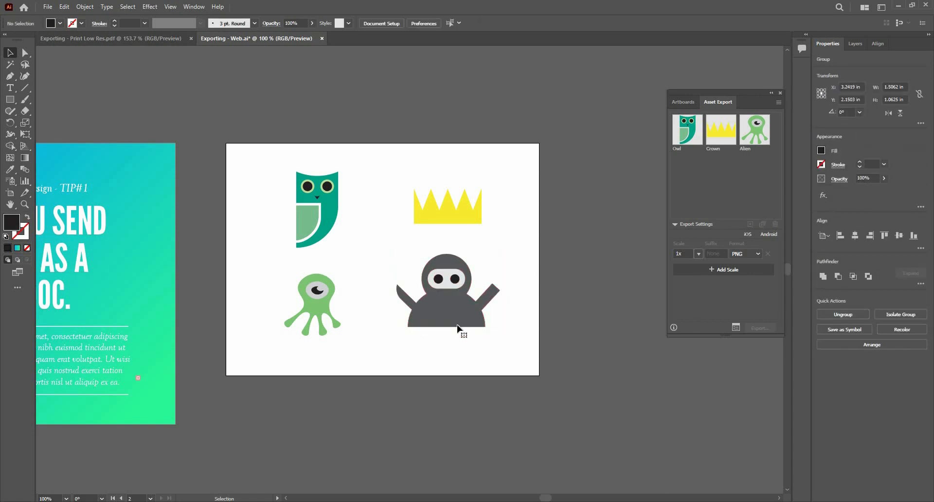
# Step: Add the grouped ninja to the export assets and name it Ninja
pyautogui.click(459, 324)
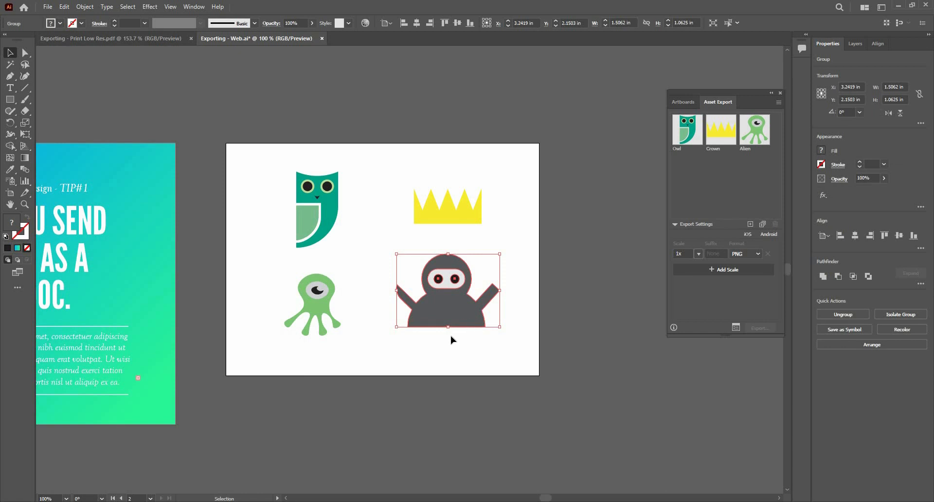
pyautogui.moveTo(467, 309); pyautogui.dragTo(679, 191)
pyautogui.doubleClick(678, 191)
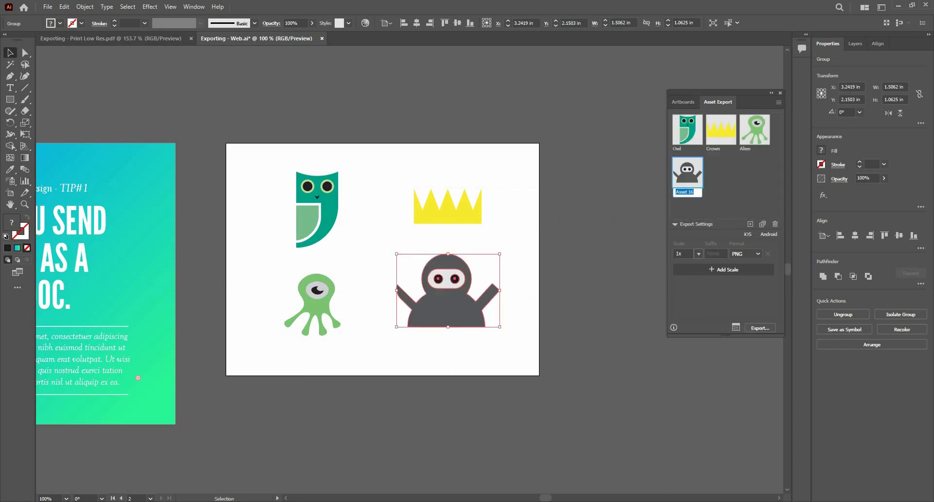
pyautogui.write('Ninja')
# Step: Select all four export assets, from Owl through Ninja
pyautogui.click(685, 134)
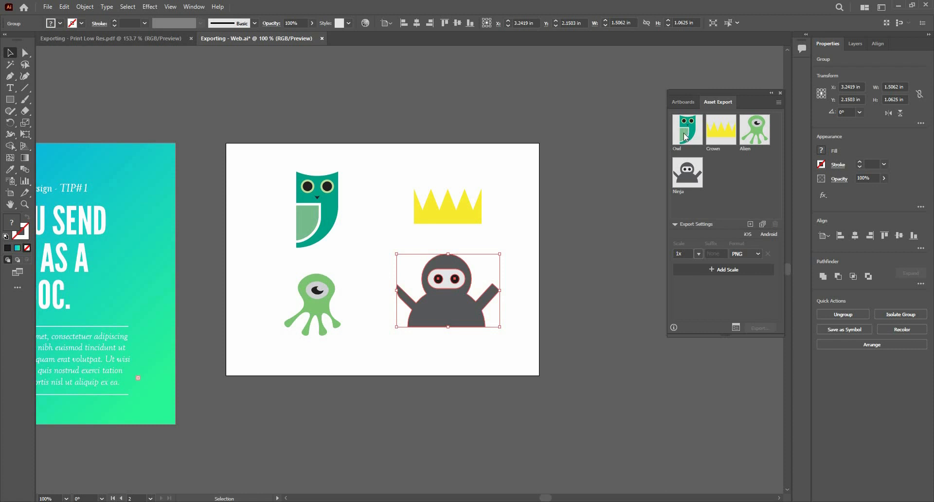
pyautogui.hotkey('ctrl', 'a')
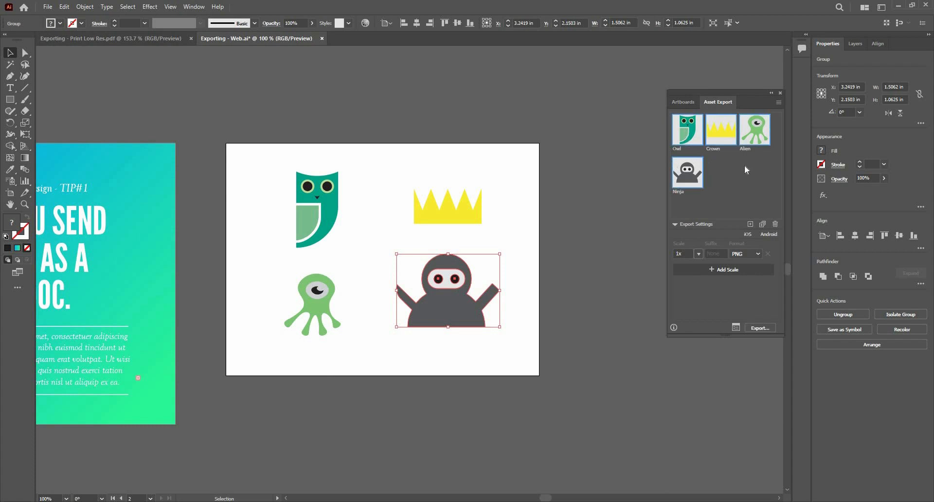
pyautogui.click(686, 133)
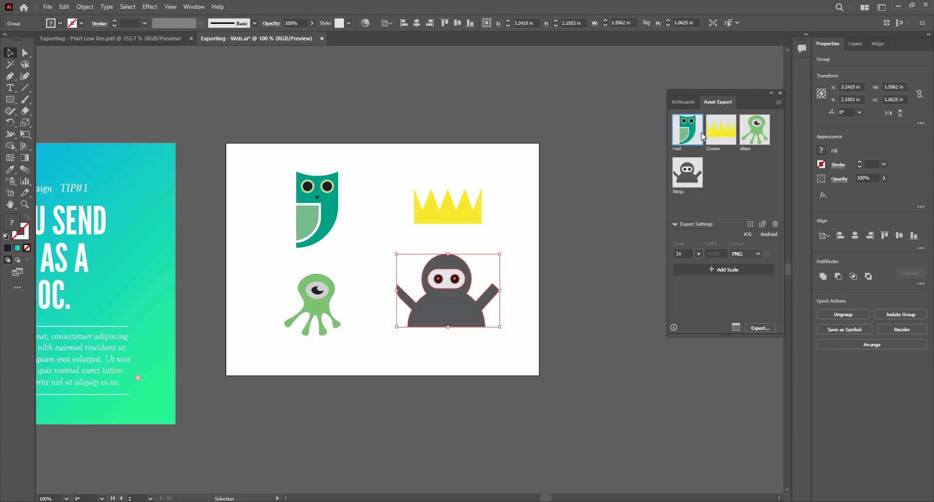
pyautogui.keyDown('shift'); pyautogui.click(688, 182); pyautogui.keyUp('shift')
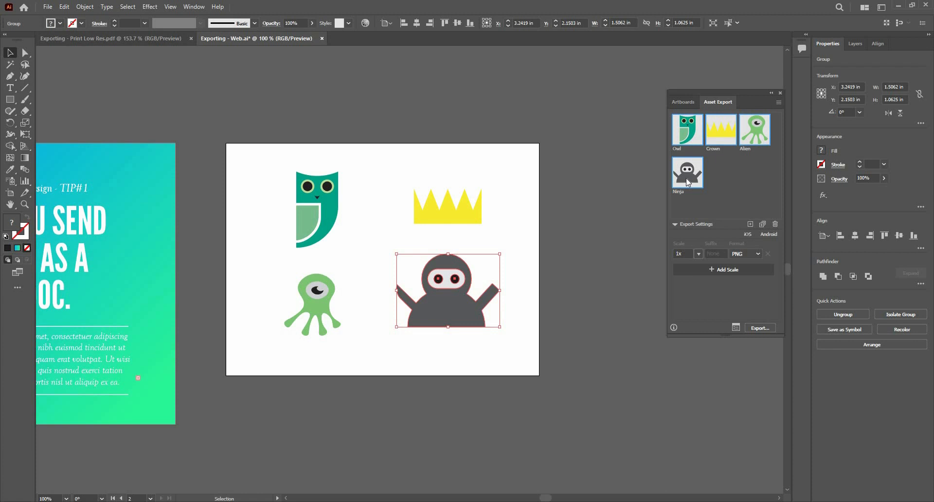
pyautogui.click(757, 255)
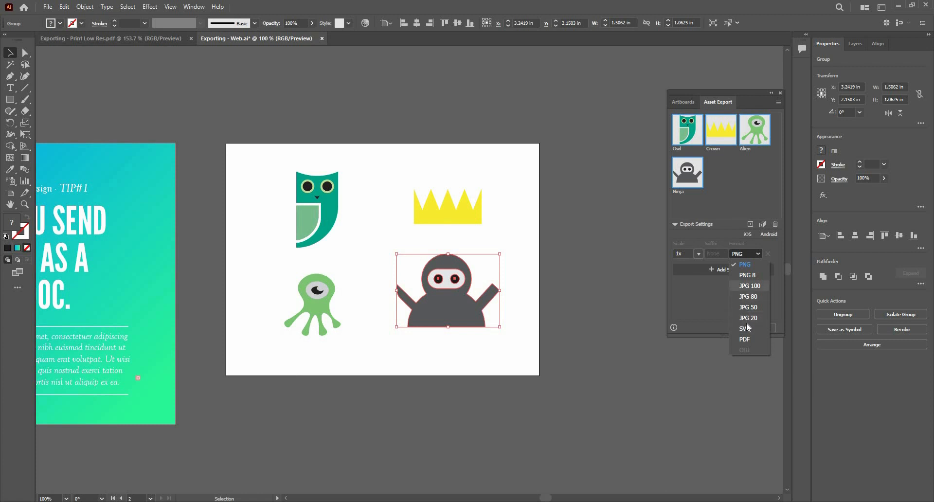
pyautogui.click(746, 324)
pyautogui.click(737, 253)
pyautogui.click(740, 265)
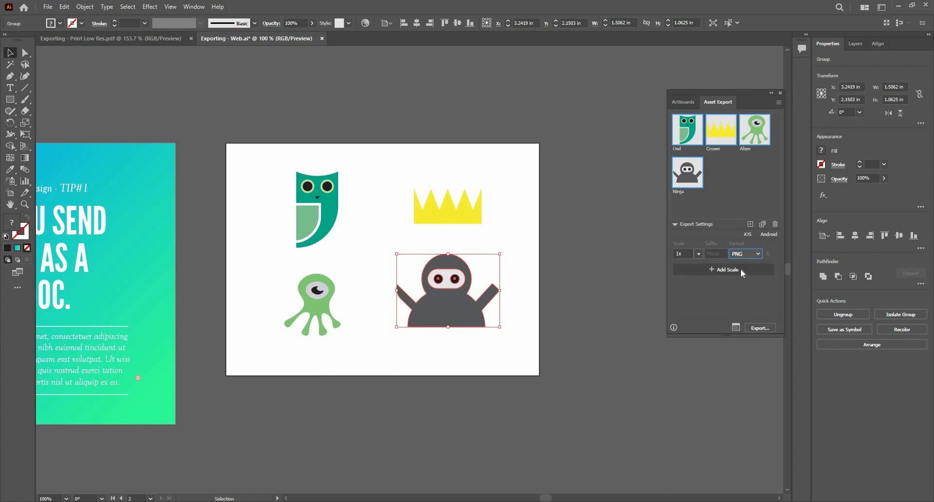
# Step: Set the first export format to SVG and add a second export as PNG at 1x scale
pyautogui.click(744, 254)
pyautogui.click(747, 325)
pyautogui.click(721, 274)
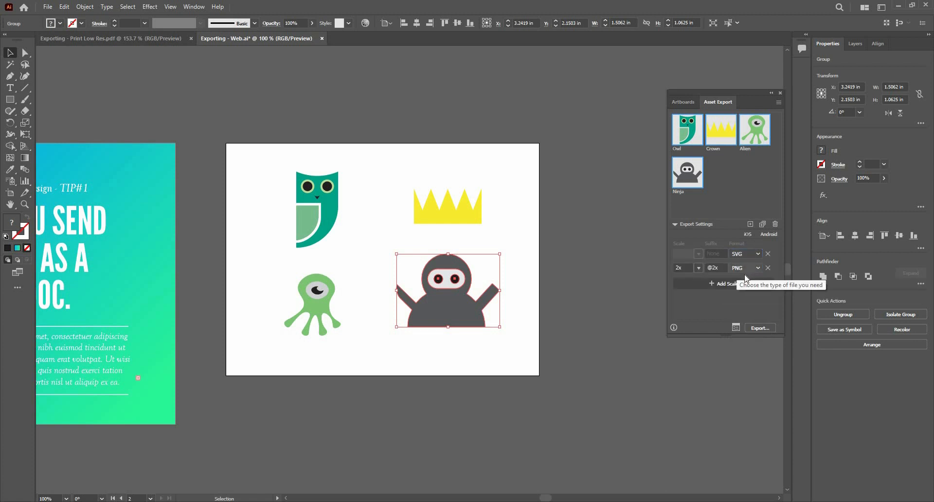
pyautogui.click(746, 268)
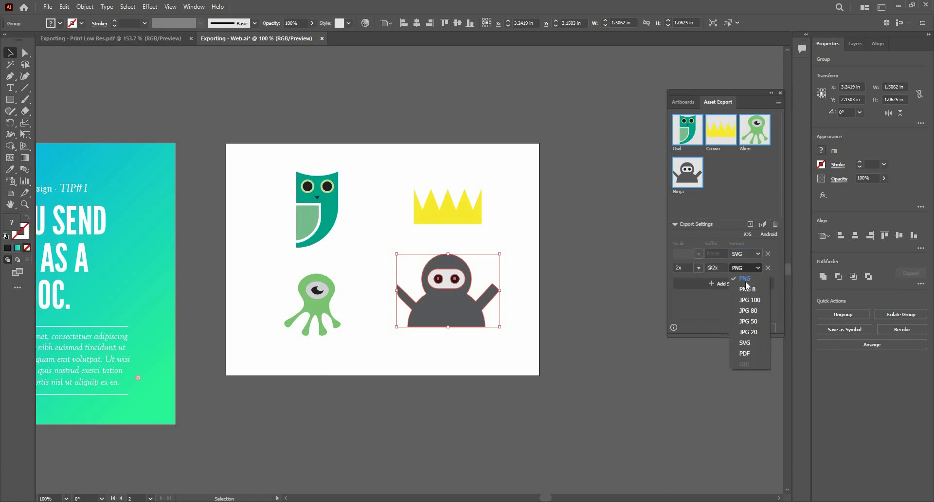
pyautogui.click(700, 267)
pyautogui.click(708, 278)
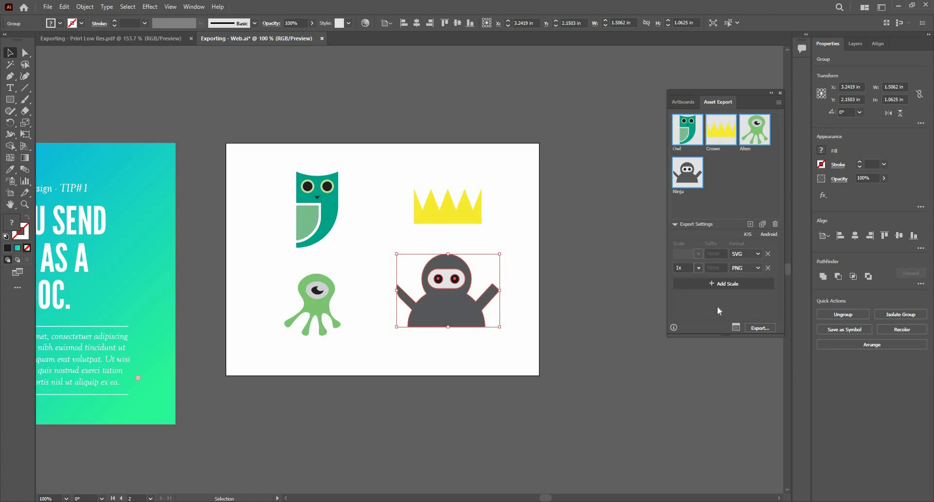
# Step: Export the selected assets to the Exporting - Print Low Res_Folder on the Desktop
pyautogui.click(758, 328)
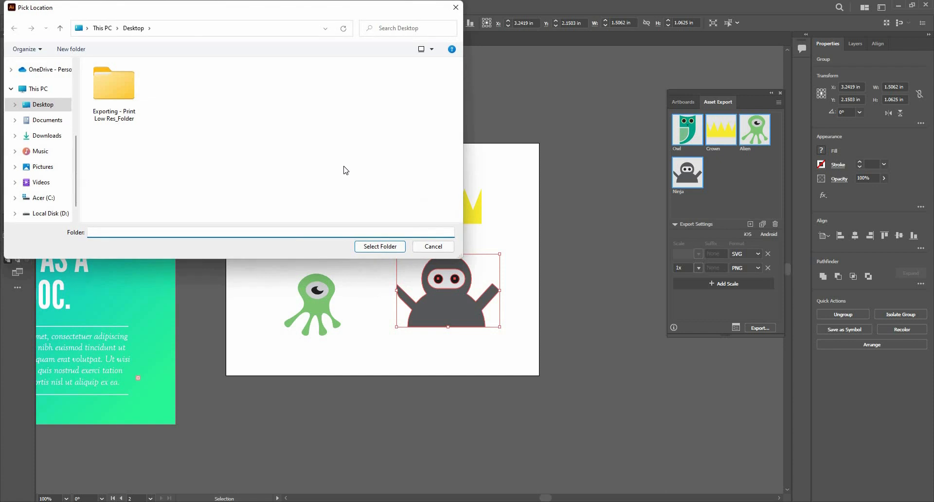
pyautogui.click(132, 102)
pyautogui.click(373, 246)
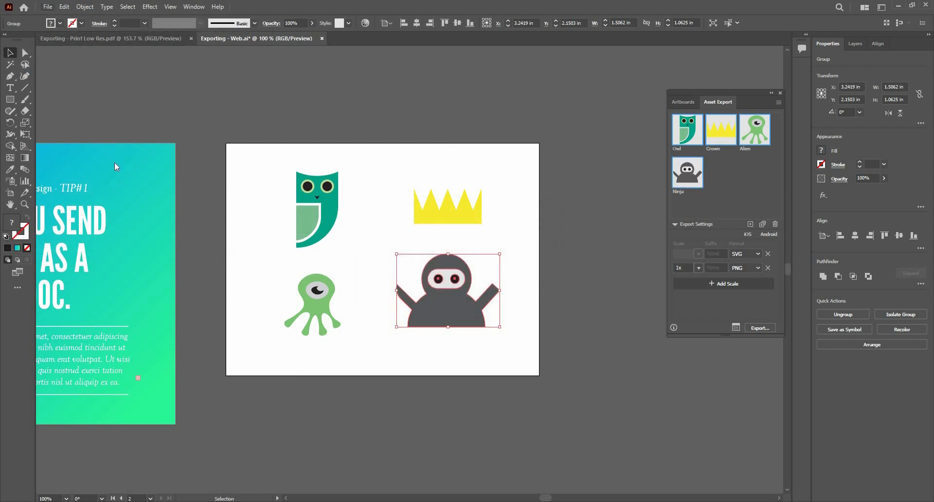
# Step: Load the Alien, Crown, Ninja and Owl images from the exported 1x folder for placing as linked files
pyautogui.hotkey('alt', 'f')
pyautogui.click(115, 180)
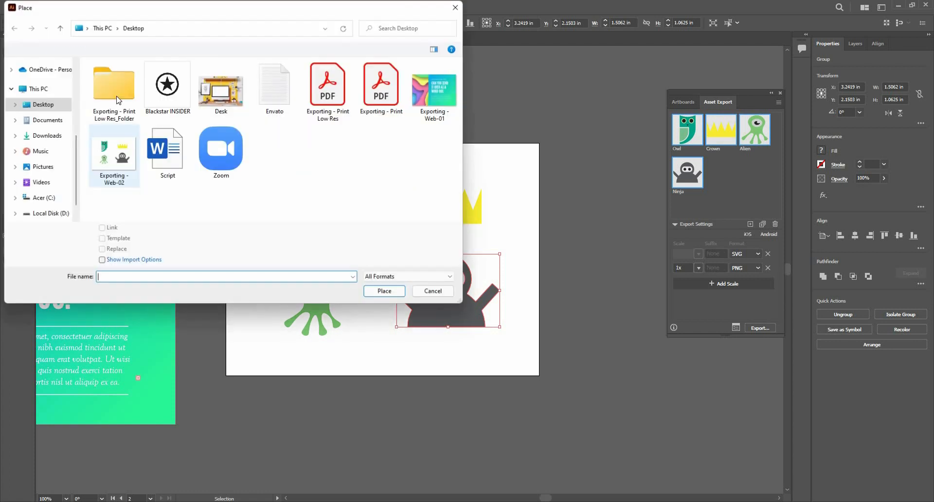
pyautogui.doubleClick(117, 98)
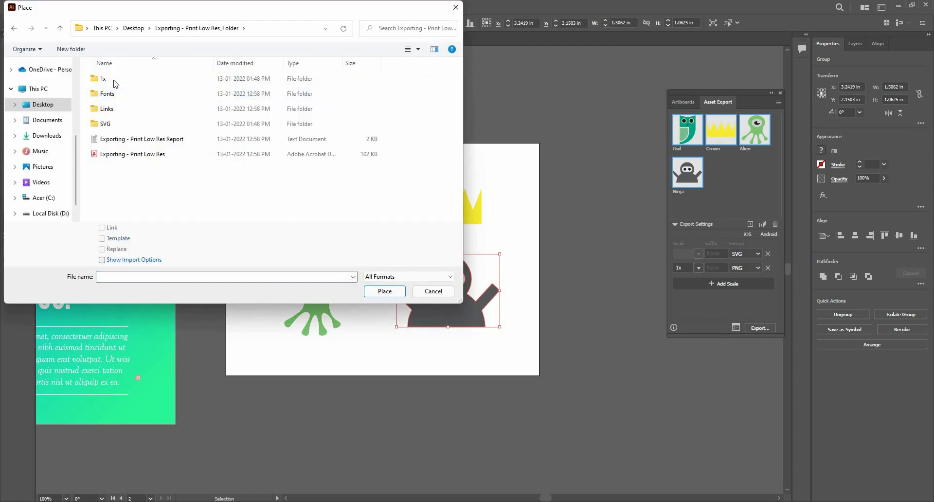
pyautogui.doubleClick(115, 83)
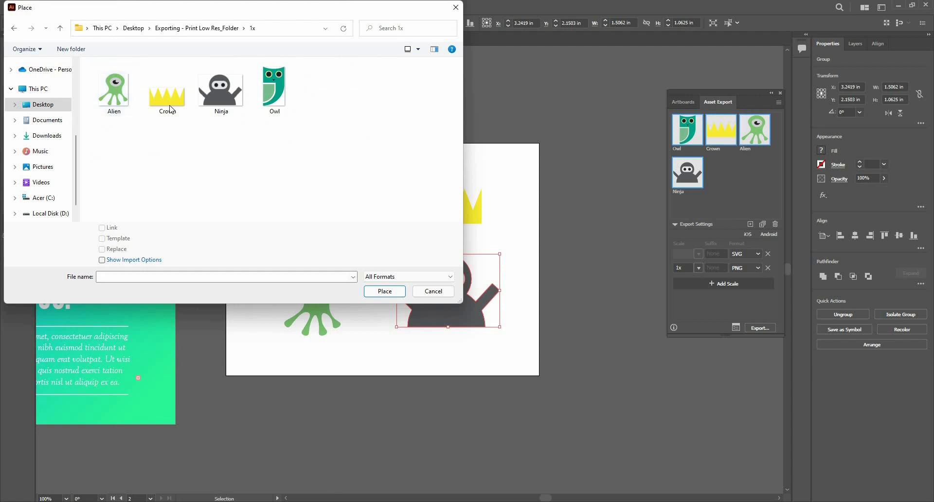
pyautogui.press('Right')
pyautogui.press('Right')
pyautogui.press('Right')
pyautogui.press('Right')
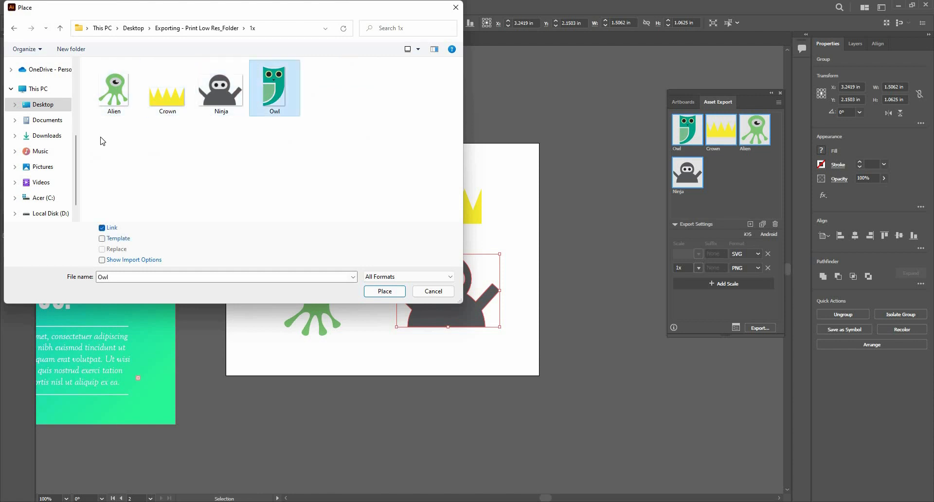
pyautogui.hotkey('ctrl', 'a')
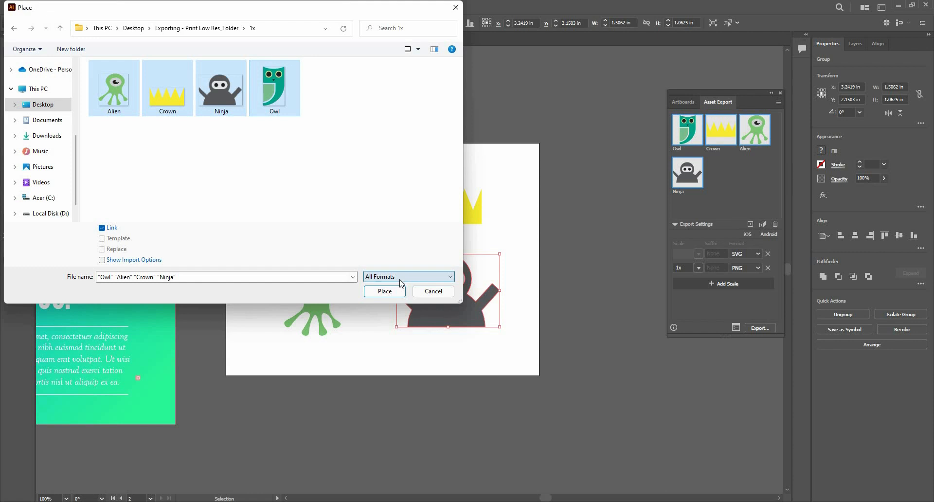
pyautogui.click(385, 292)
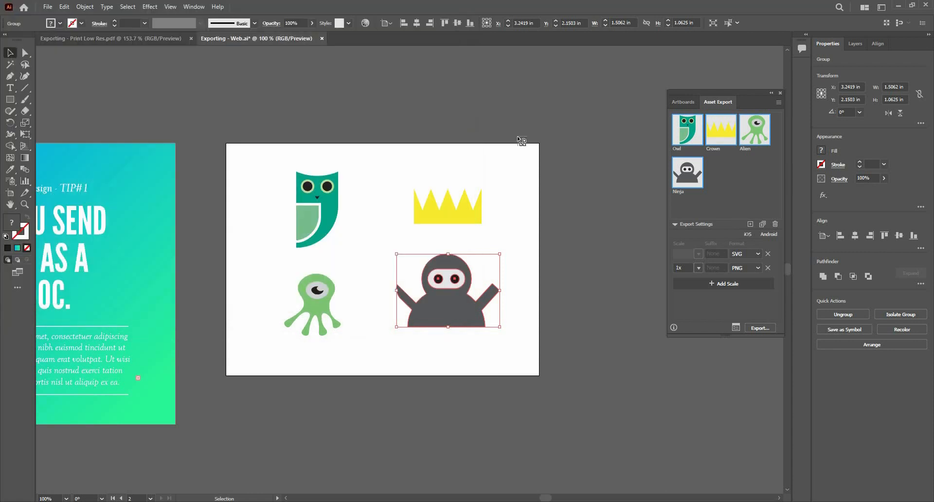
# Step: Place the four loaded images at their original size on the empty canvas beside and below the icon artboard
pyautogui.click(537, 100)
pyautogui.click(573, 216)
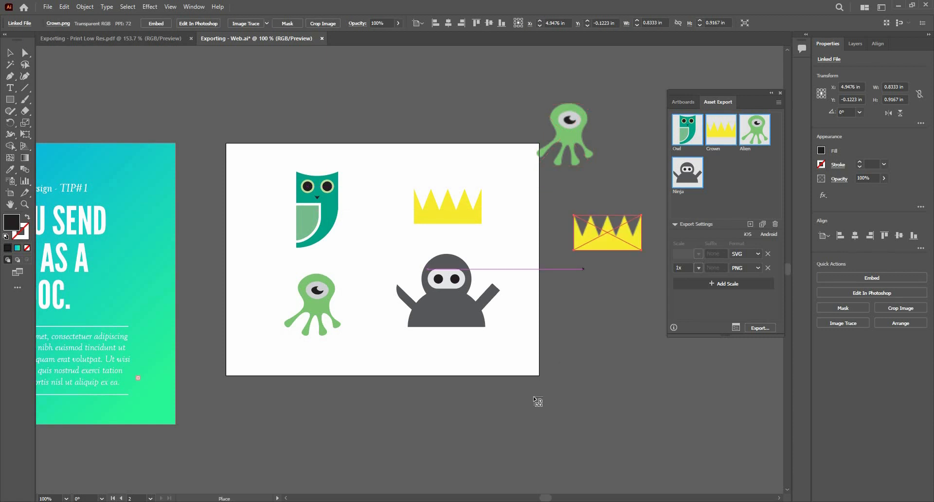
pyautogui.click(589, 325)
pyautogui.click(539, 395)
# Step: Move the placed ninja image onto the empty canvas above the artboard and select it
pyautogui.moveTo(628, 366); pyautogui.dragTo(405, 147)
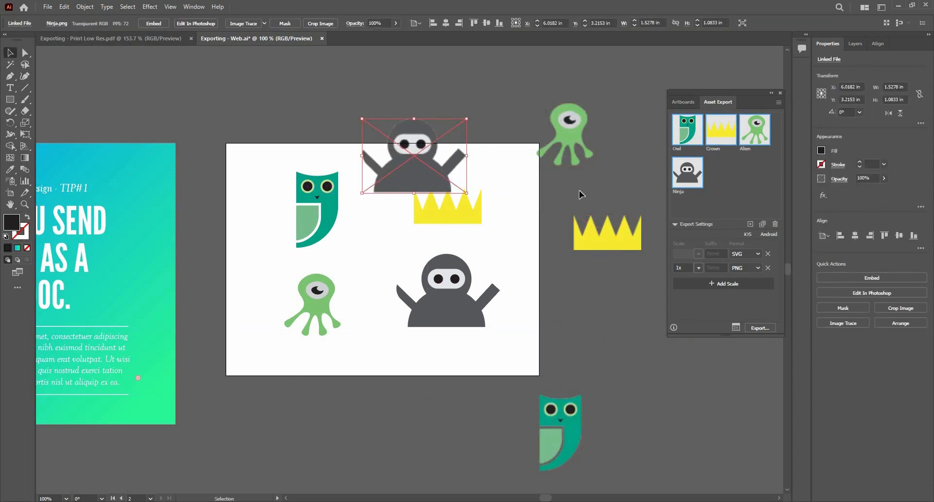
pyautogui.click(566, 127)
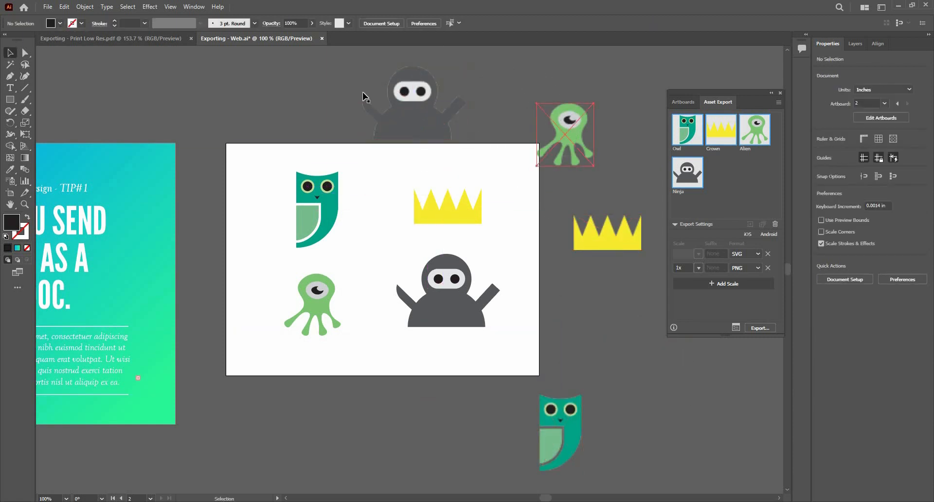
pyautogui.click(339, 85)
pyautogui.click(390, 97)
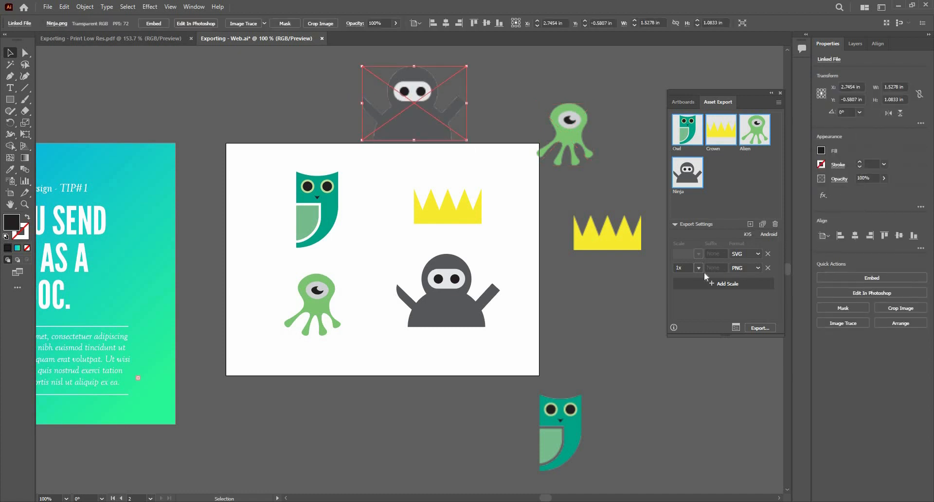
# Step: Remove the 1x PNG entry from the export settings, then start an SVG export and cancel it
pyautogui.click(768, 267)
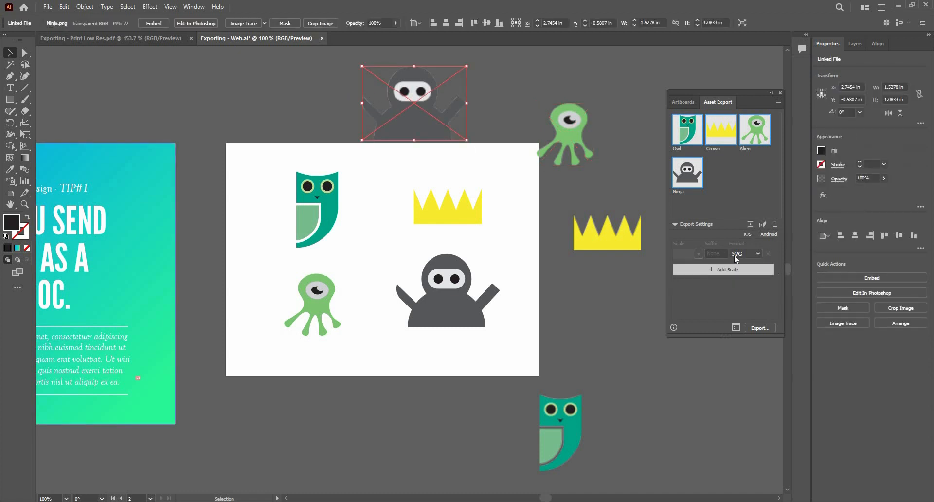
pyautogui.click(760, 328)
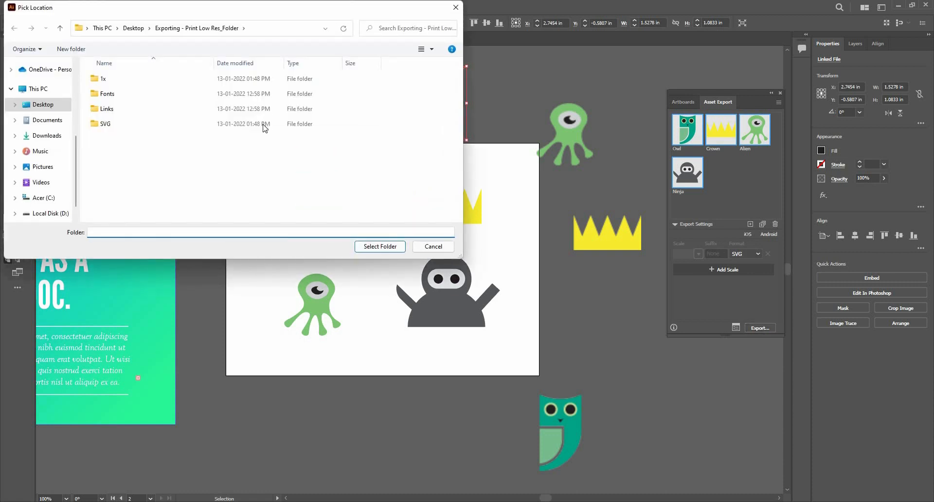
pyautogui.click(431, 247)
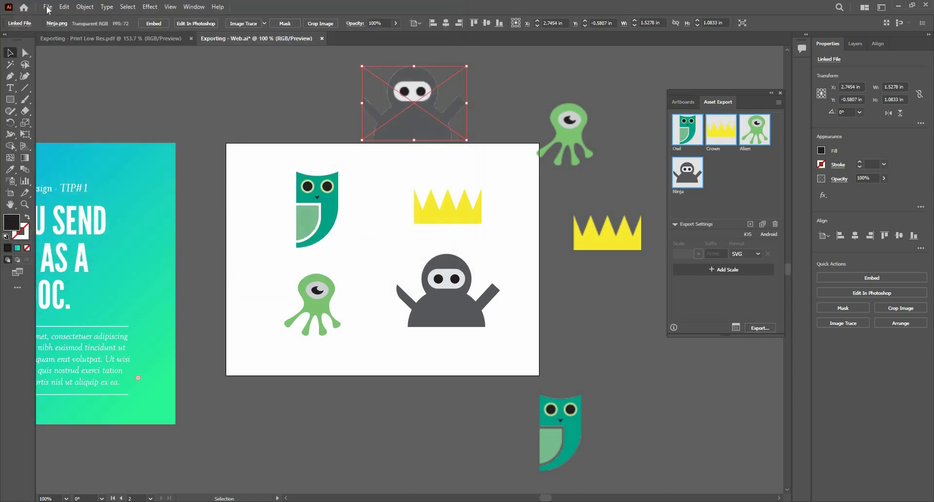
# Step: Load the Alien, Crown, Ninja and Owl files from the exported SVG folder for placing
pyautogui.click(48, 6)
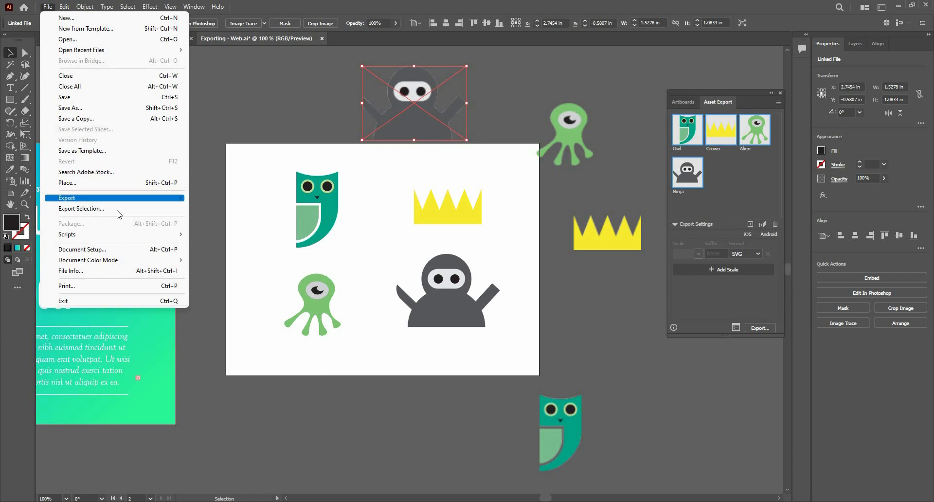
pyautogui.click(118, 182)
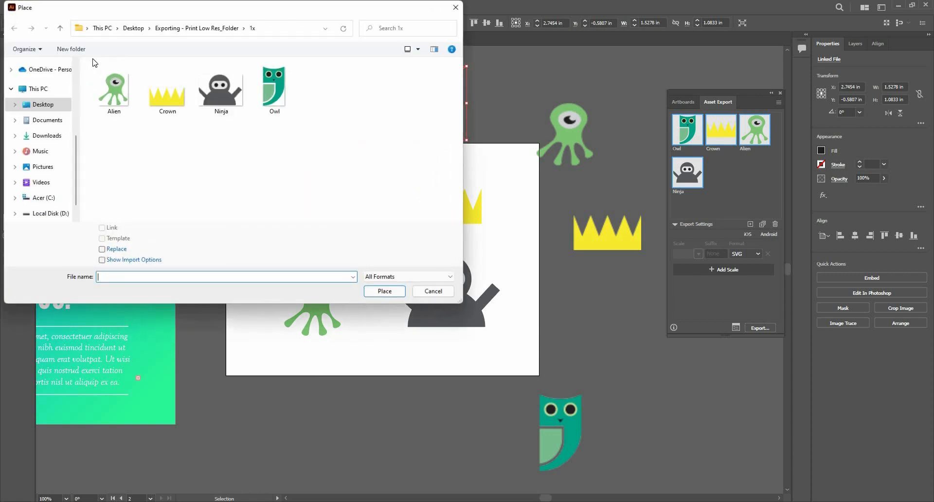
pyautogui.click(60, 28)
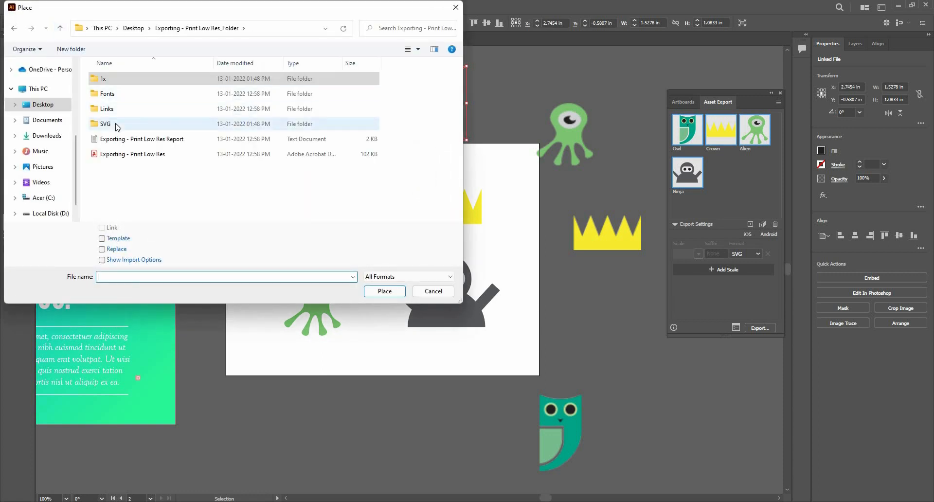
pyautogui.click(115, 126)
pyautogui.press('Return')
pyautogui.hotkey('ctrl', 'a')
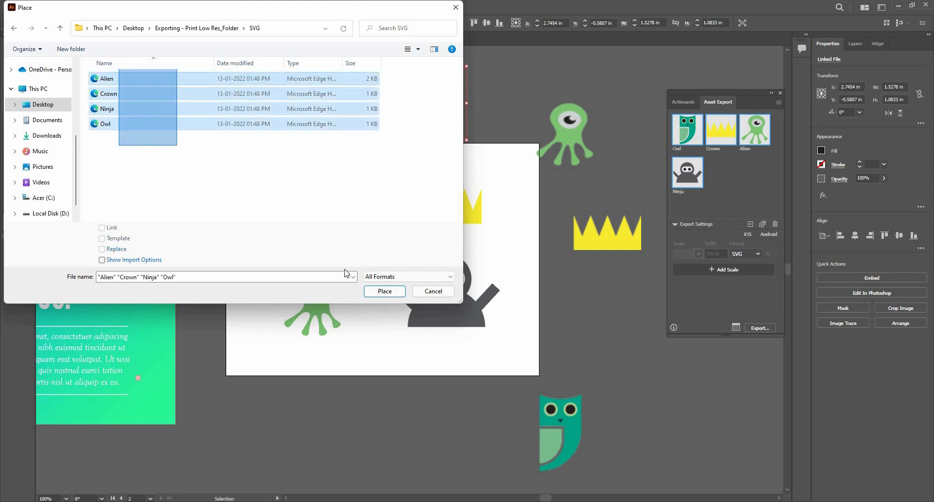
pyautogui.click(384, 291)
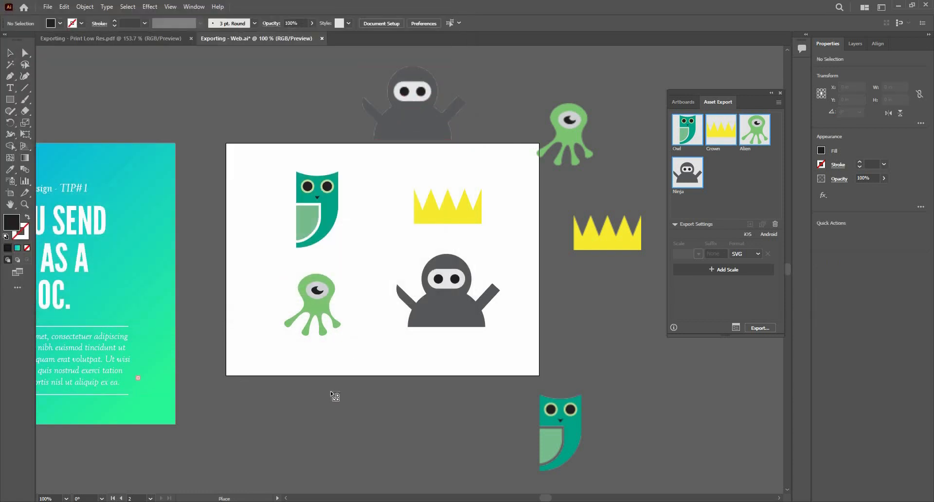
# Step: Place the four loaded SVG icons at their original size, three below the icon artboard and the owl beside it
pyautogui.click(297, 395)
pyautogui.click(397, 388)
pyautogui.click(433, 382)
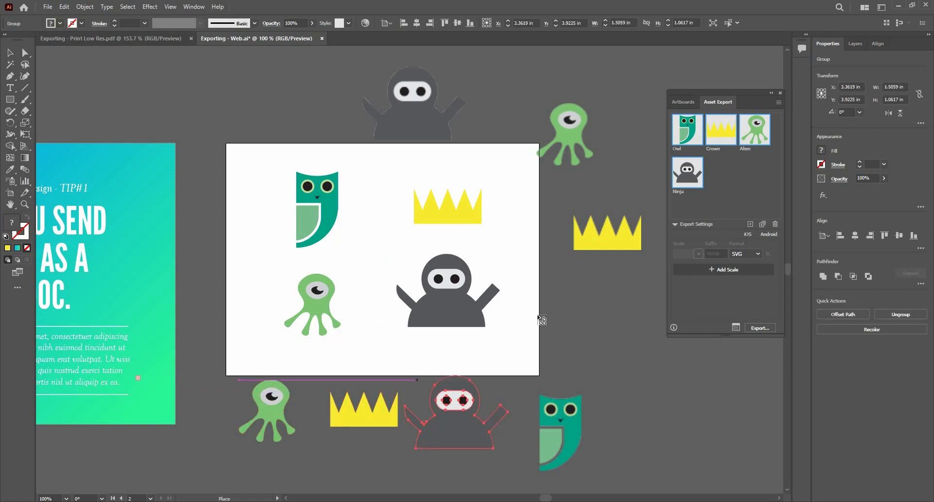
pyautogui.click(547, 299)
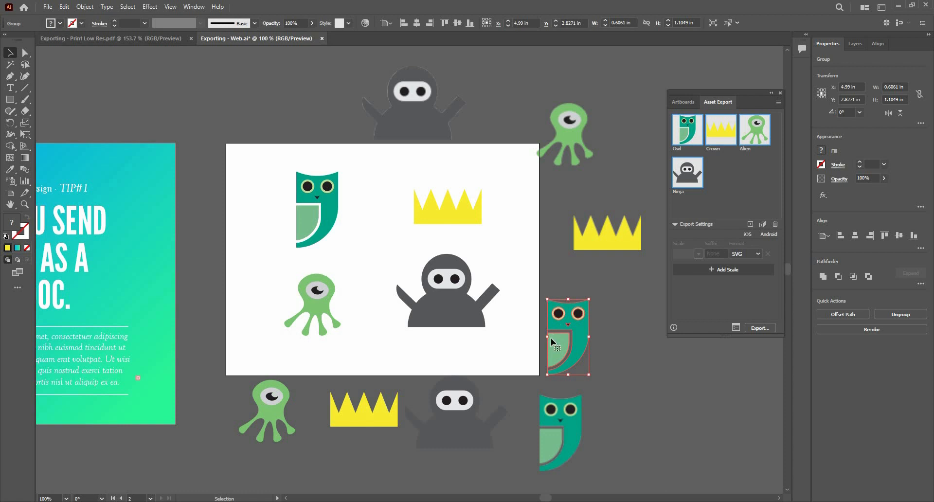
# Step: Compare the edge quality of the placed PNG ninja with the placed SVG ninja and crown at high magnification
pyautogui.click(424, 130)
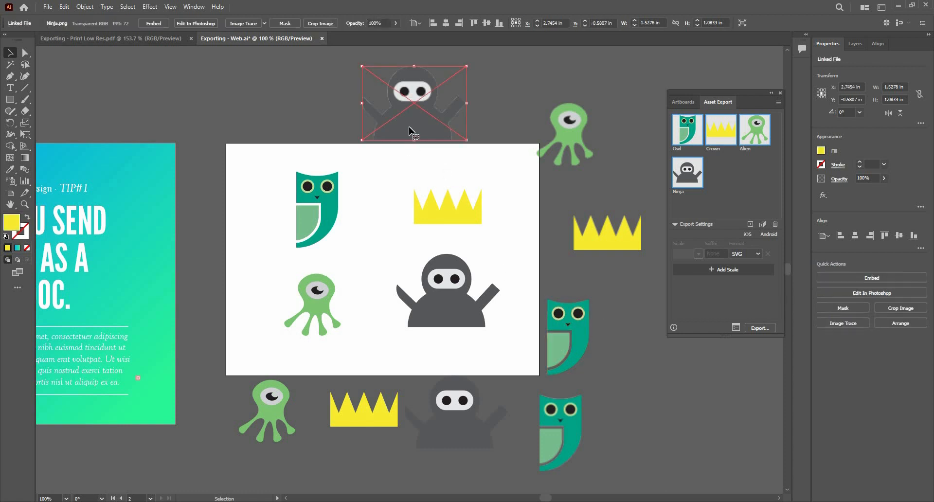
pyautogui.scroll(6, 412, 97)
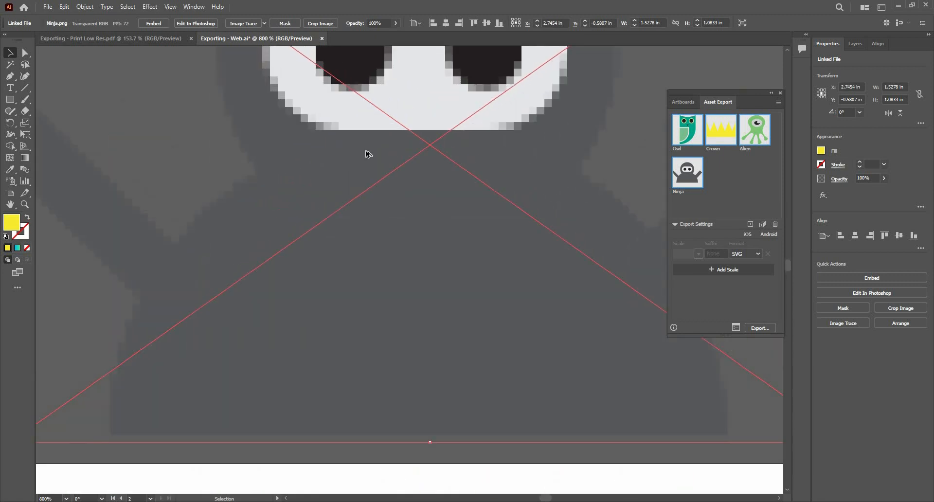
pyautogui.scroll(-6, 387, 193)
pyautogui.moveTo(439, 456); pyautogui.dragTo(445, 229)
pyautogui.scroll(4, 431, 227)
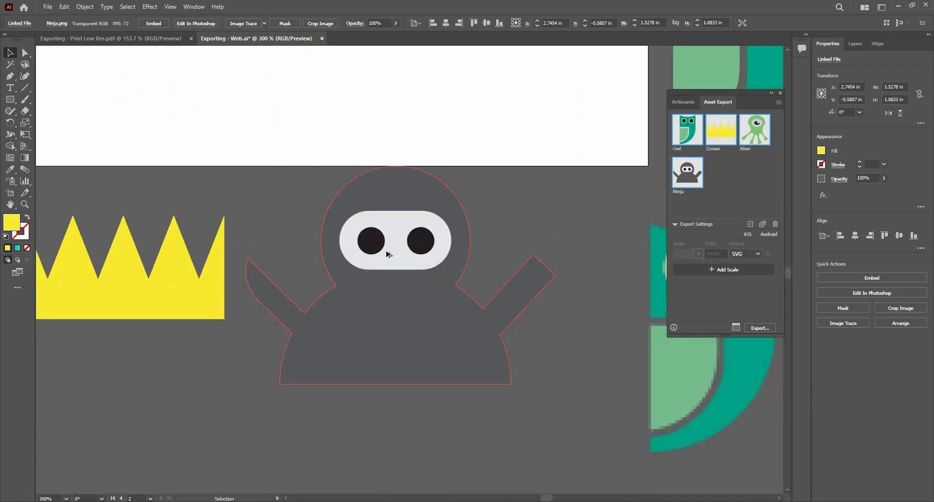
pyautogui.click(387, 254)
pyautogui.scroll(3, 385, 286)
pyautogui.scroll(-3, 403, 249)
pyautogui.moveTo(516, 210); pyautogui.dragTo(510, 221)
pyautogui.scroll(-2, 510, 219)
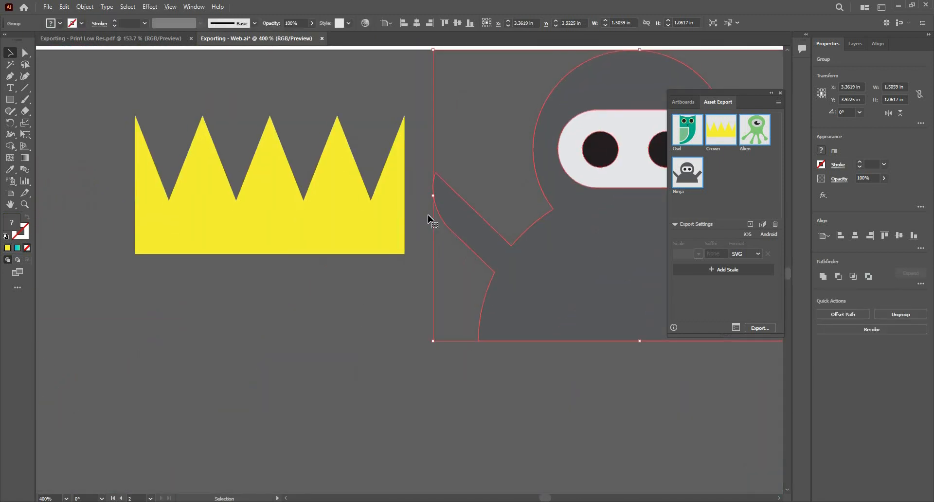
pyautogui.click(345, 226)
# Step: Move the four placed SVG icons farther below the artboard, away from the PNG images
pyautogui.scroll(-2, 288, 294)
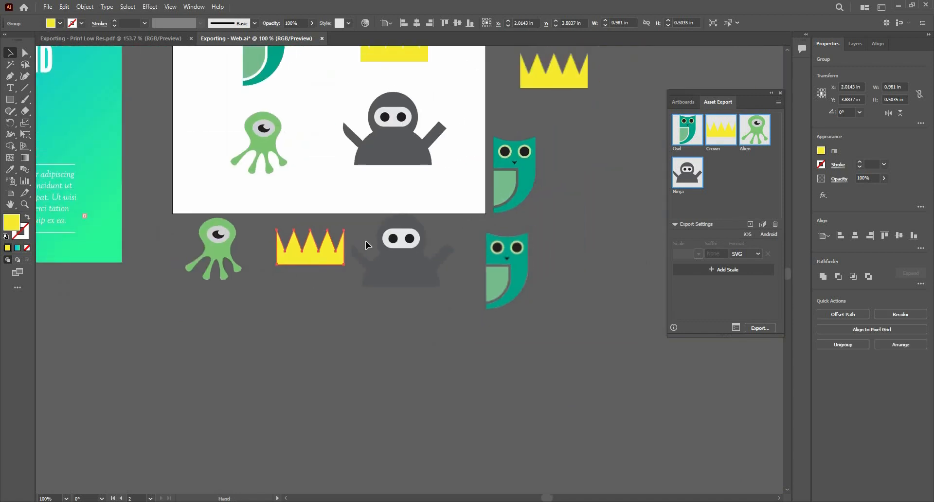
pyautogui.scroll(-2, 326, 293)
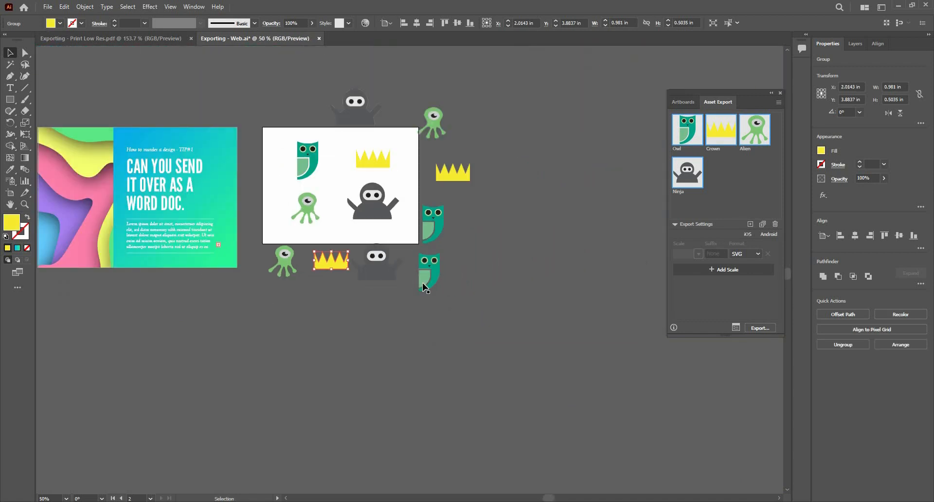
pyautogui.moveTo(406, 284); pyautogui.dragTo(288, 259)
pyautogui.scroll(2, 462, 176)
pyautogui.moveTo(435, 230); pyautogui.dragTo(391, 384)
pyautogui.keyDown('shift'); pyautogui.click(473, 162); pyautogui.keyUp('shift')
pyautogui.moveTo(432, 415); pyautogui.dragTo(503, 286)
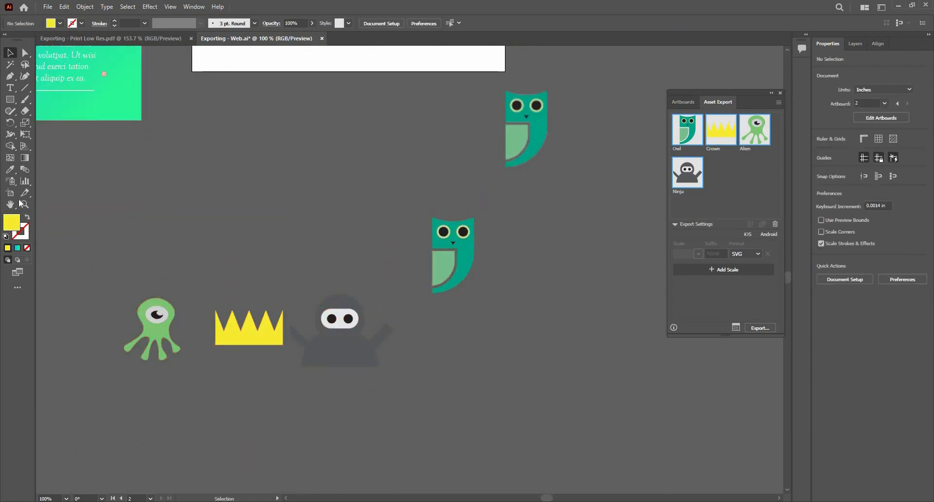
# Step: Ungroup the placed SVG owl and deselect it
pyautogui.click(457, 273)
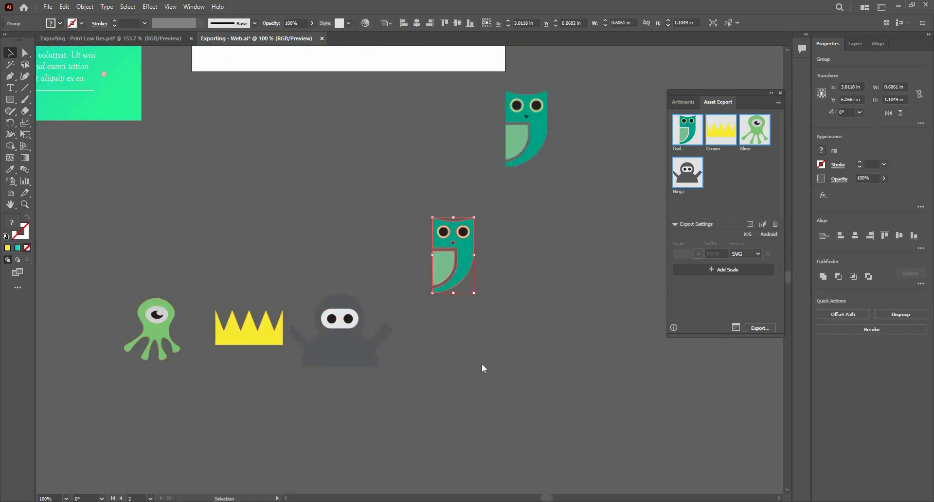
pyautogui.rightClick(462, 269)
pyautogui.click(506, 353)
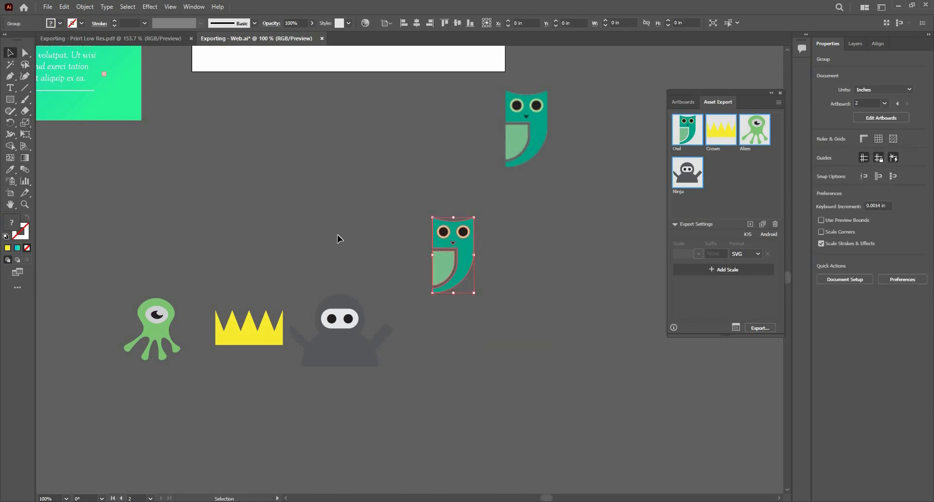
pyautogui.click(452, 256)
pyautogui.rightClick(488, 336)
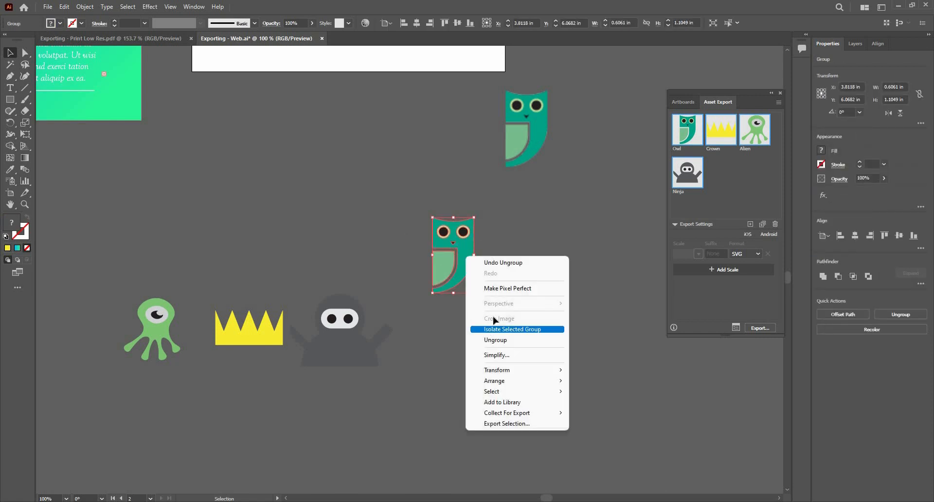
pyautogui.click(381, 351)
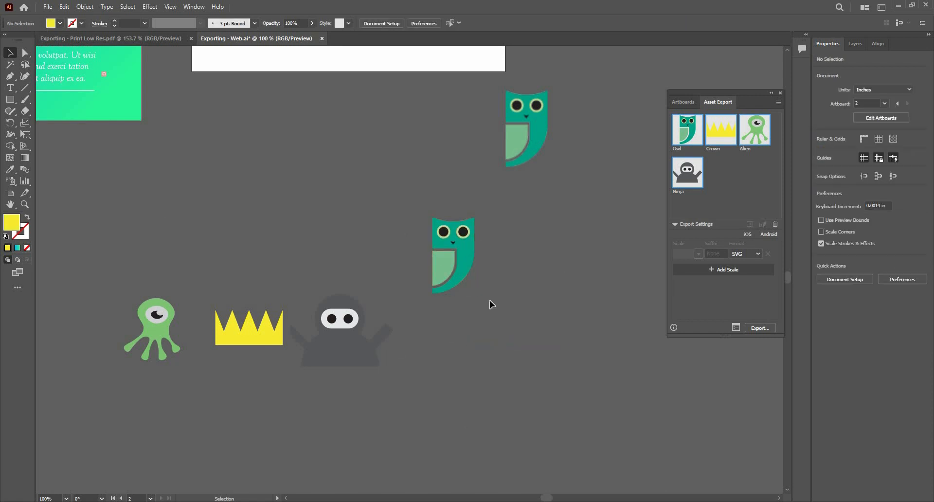
# Step: Recolor only the body path of the SVG owl to a bright turquoise fill, RGB 7, 224, 183, and deselect it
pyautogui.press('a')
pyautogui.click(473, 258)
pyautogui.doubleClick(16, 226)
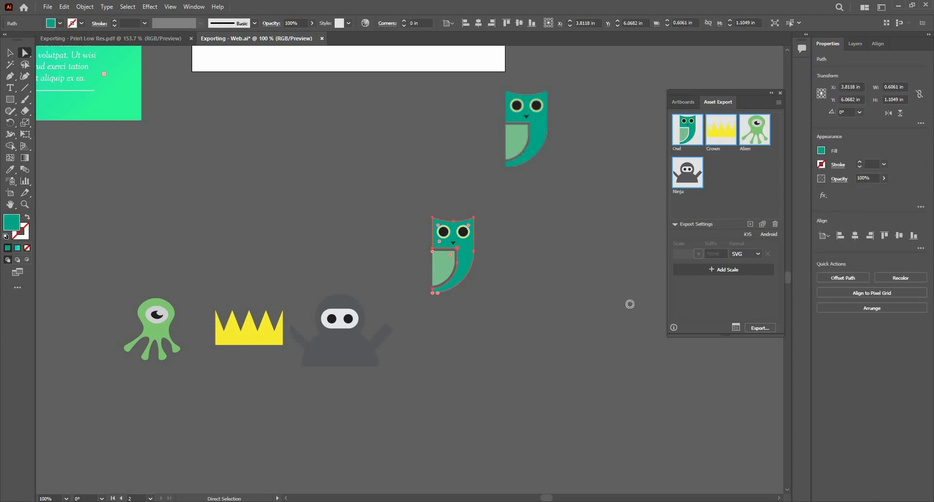
pyautogui.click(753, 252)
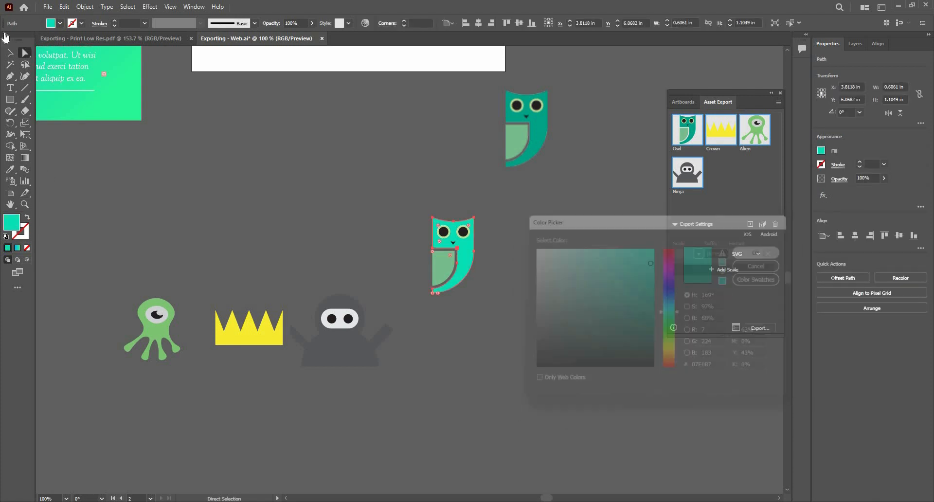
pyautogui.press('v')
pyautogui.click(359, 207)
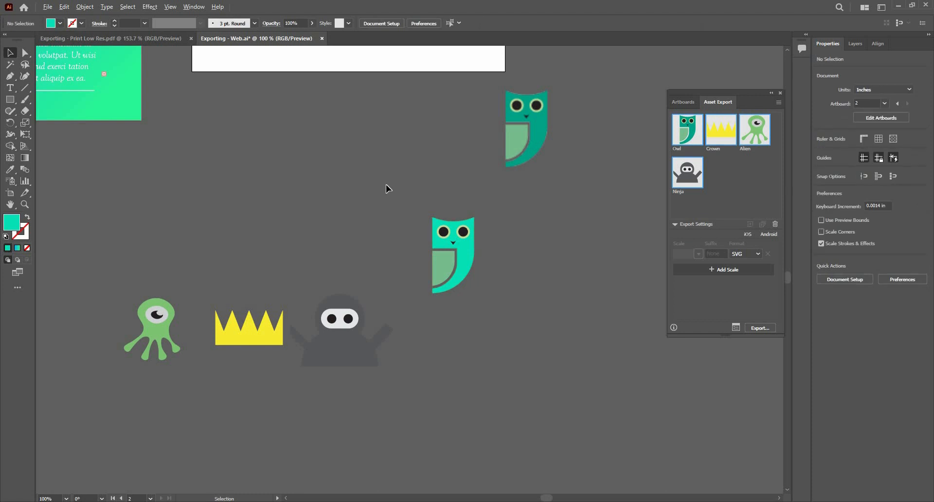
pyautogui.scroll(-3, 386, 186)
pyautogui.scroll(1, 377, 218)
pyautogui.moveTo(209, 231); pyautogui.dragTo(171, 298)
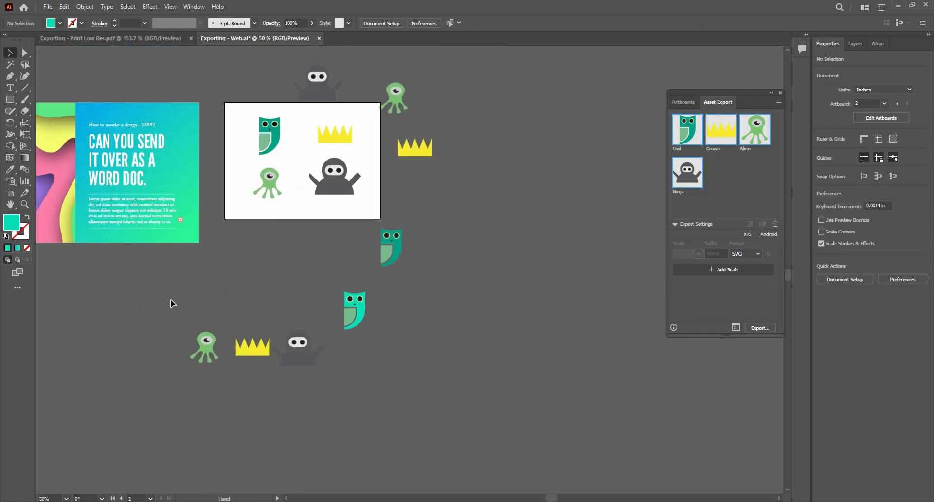